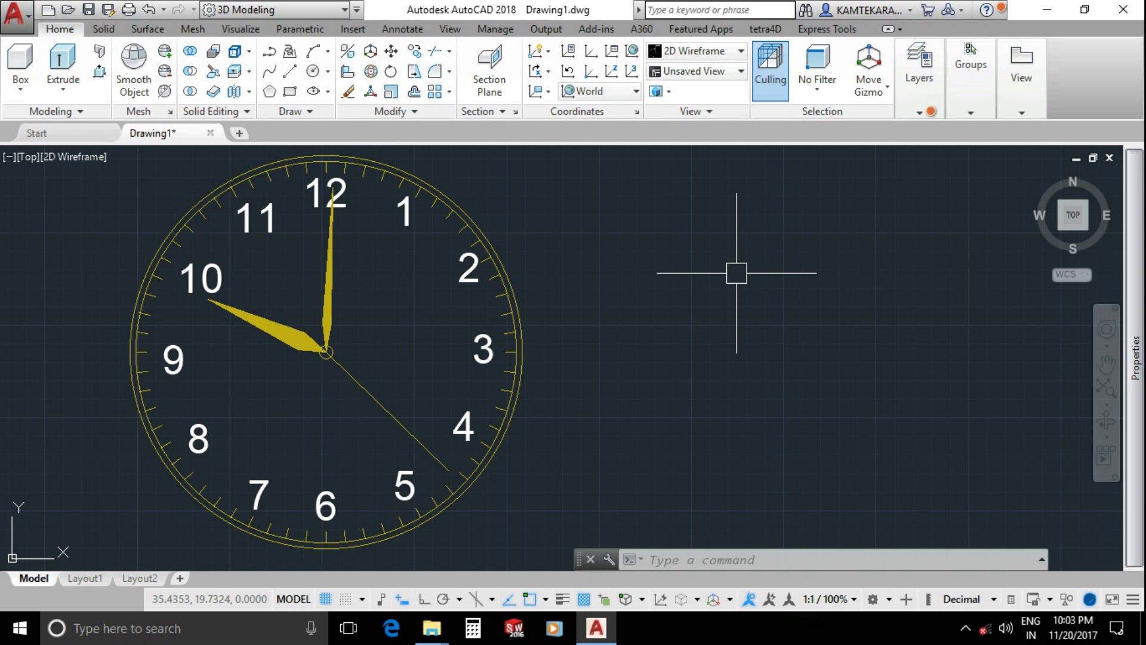
# Step: Create a group named A containing only the clock's thin second-hand line
pyautogui.write('G')
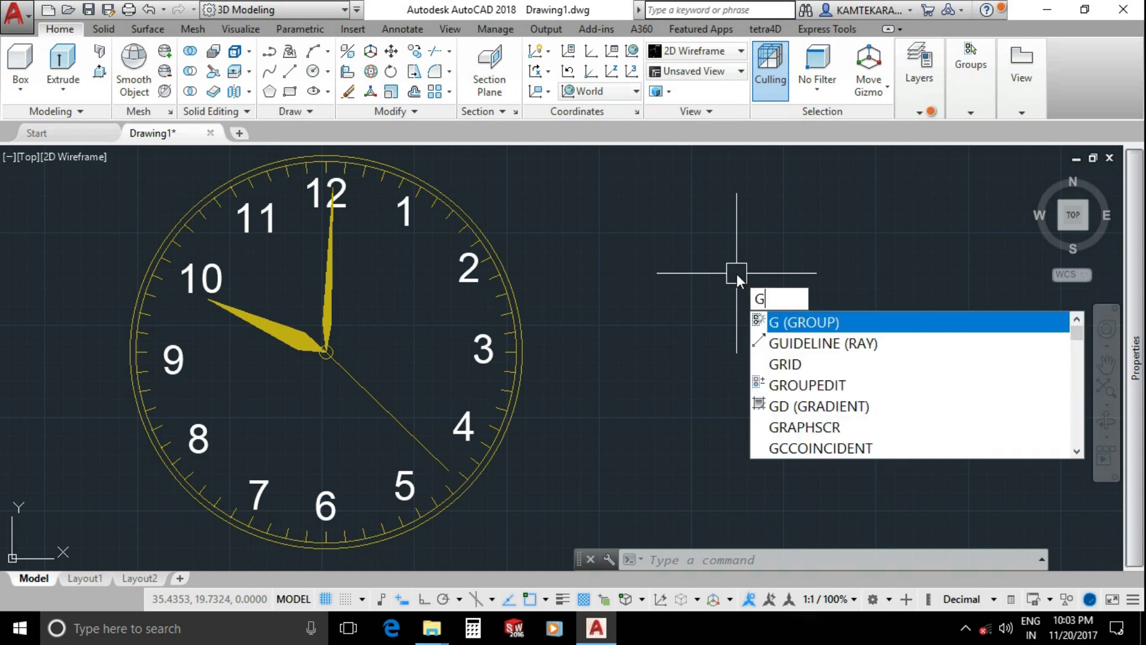
pyautogui.press('Return')
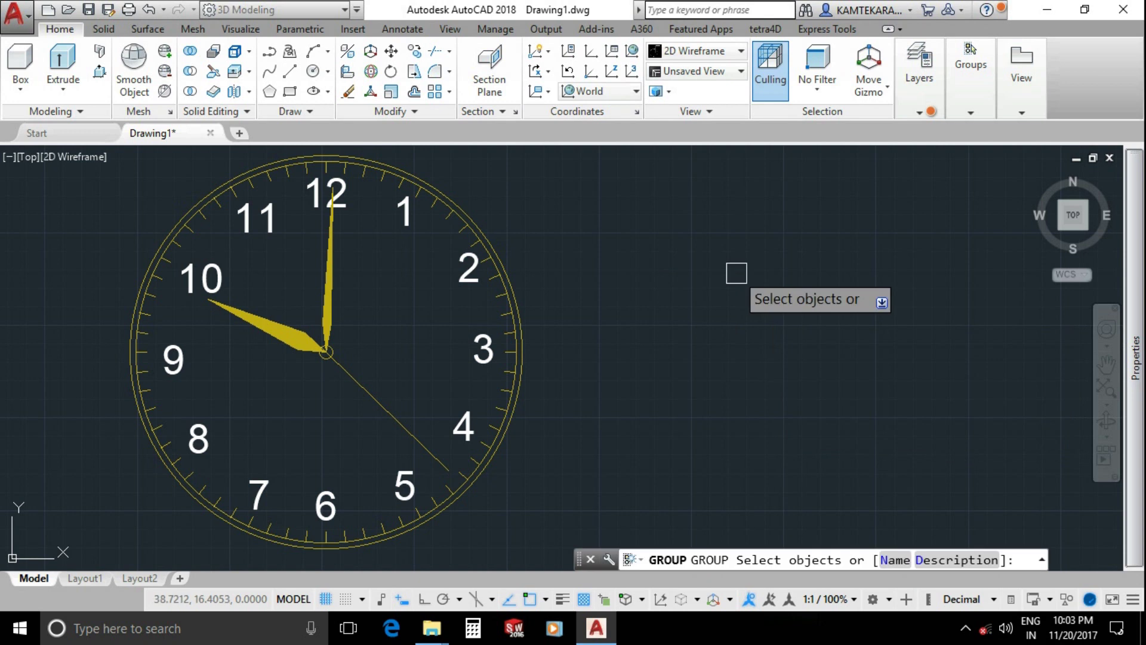
pyautogui.write('N')
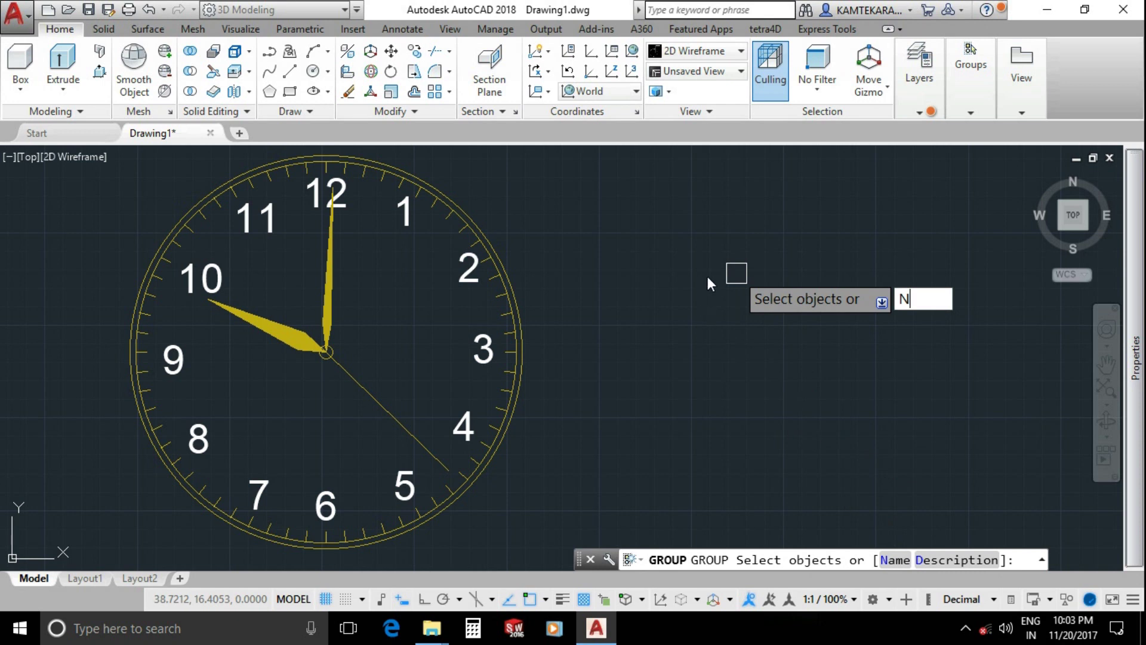
pyautogui.press('Return')
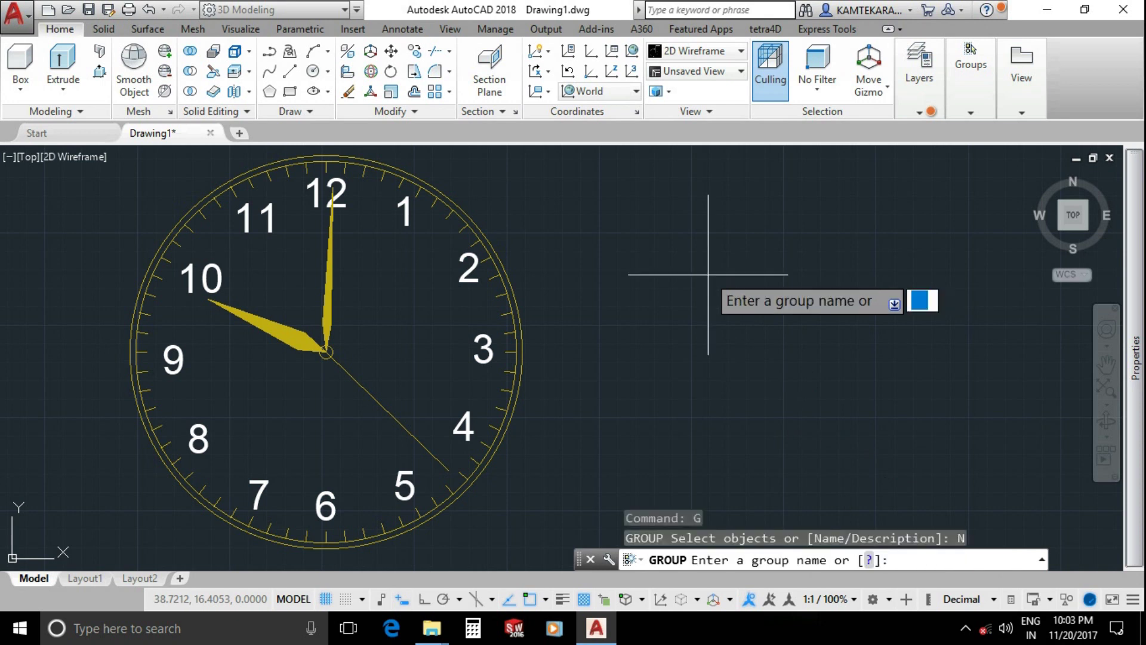
pyautogui.write('A')
pyautogui.press('Return')
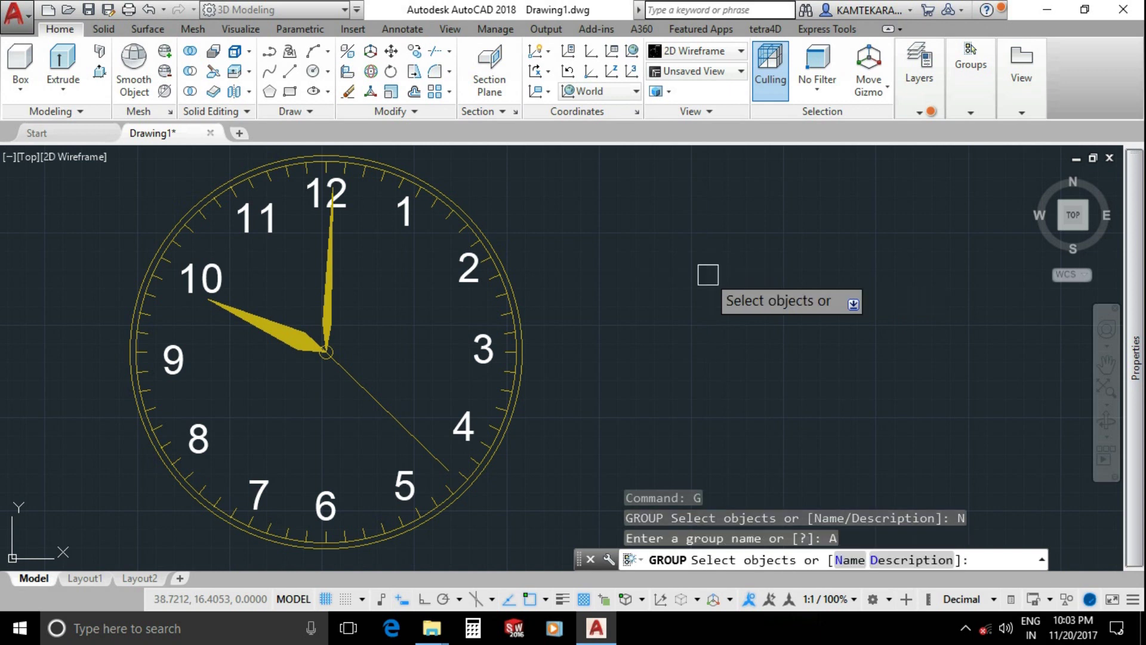
pyautogui.click(376, 401)
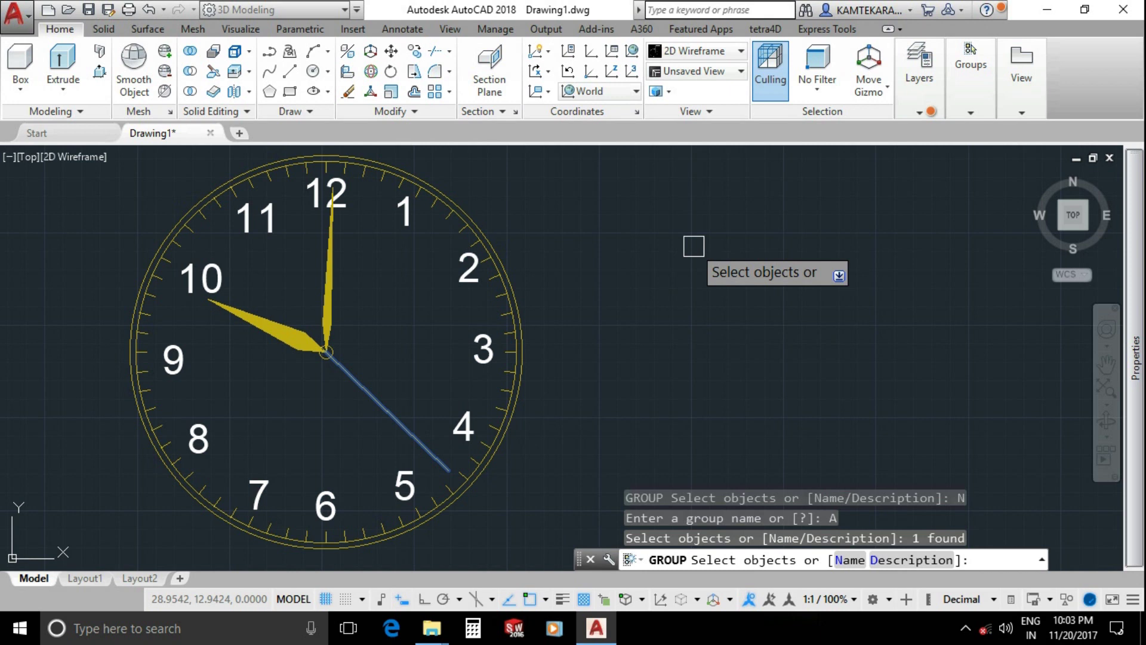
pyautogui.press('Return')
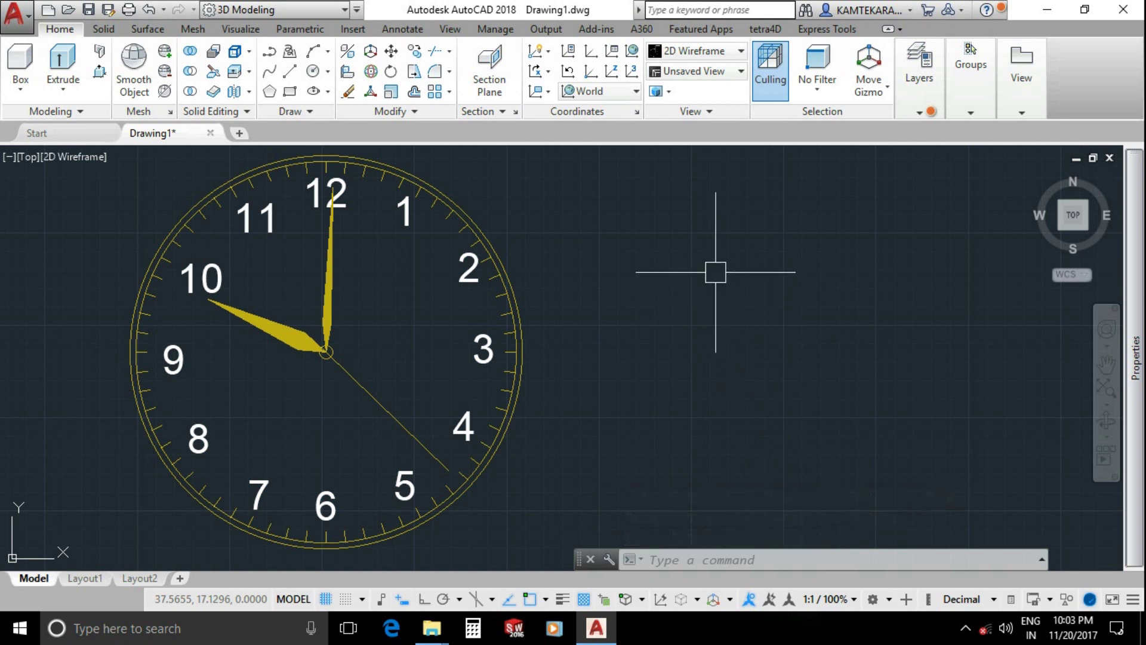
# Step: Create group B from both parts of the minute hand pointing at 12
pyautogui.write('G')
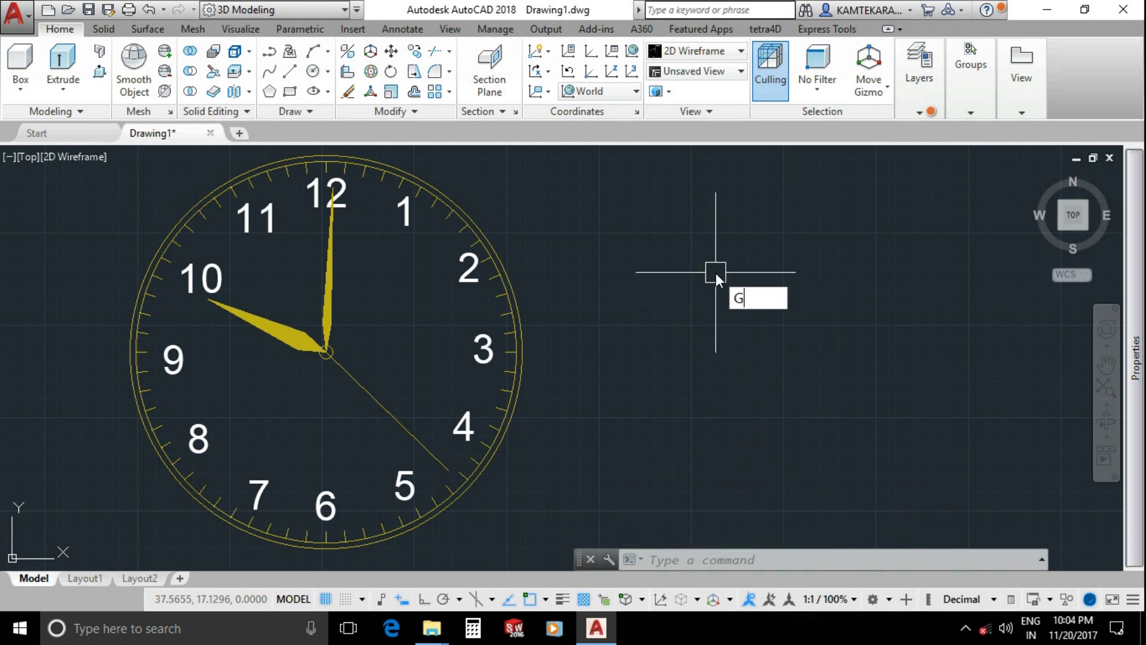
pyautogui.press('Return')
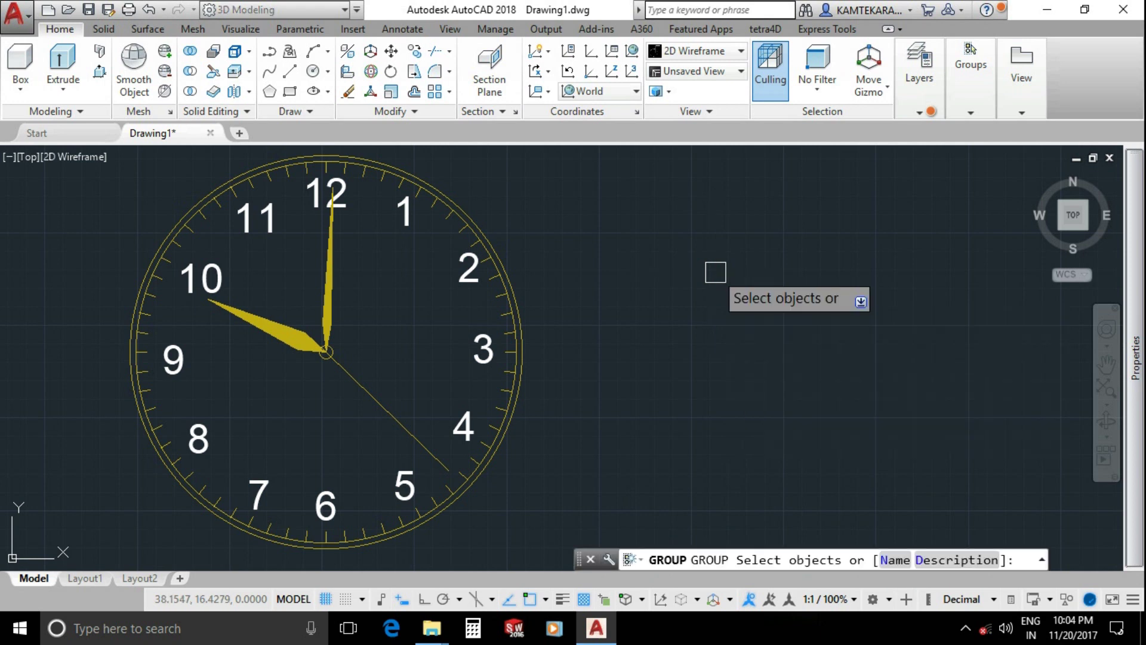
pyautogui.write('N')
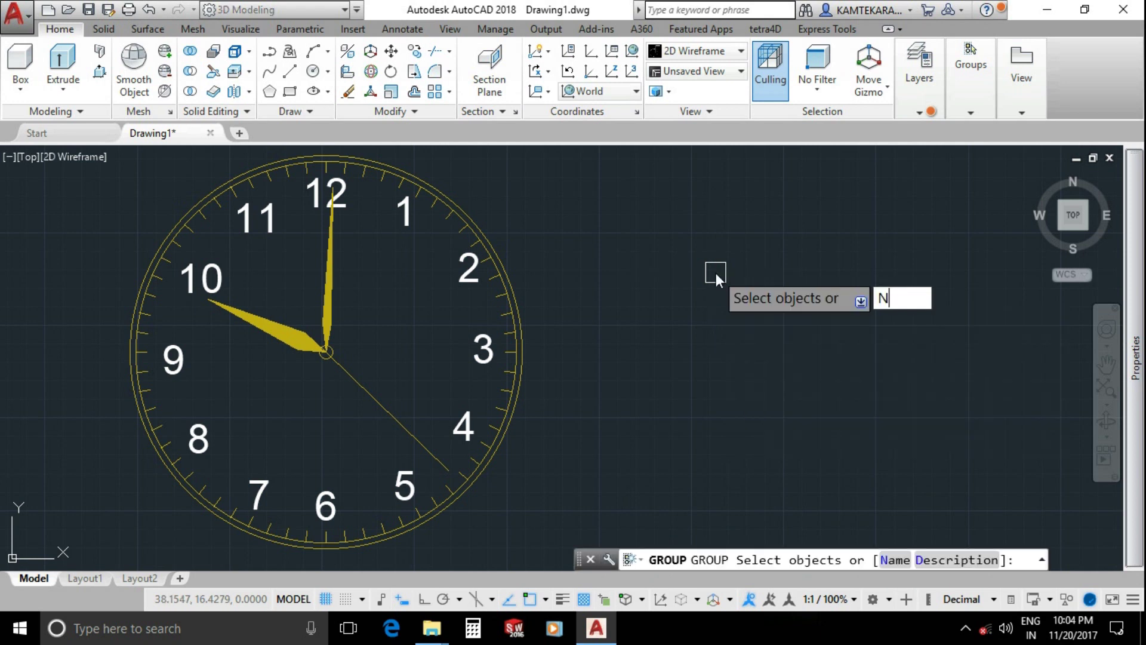
pyautogui.press('Return')
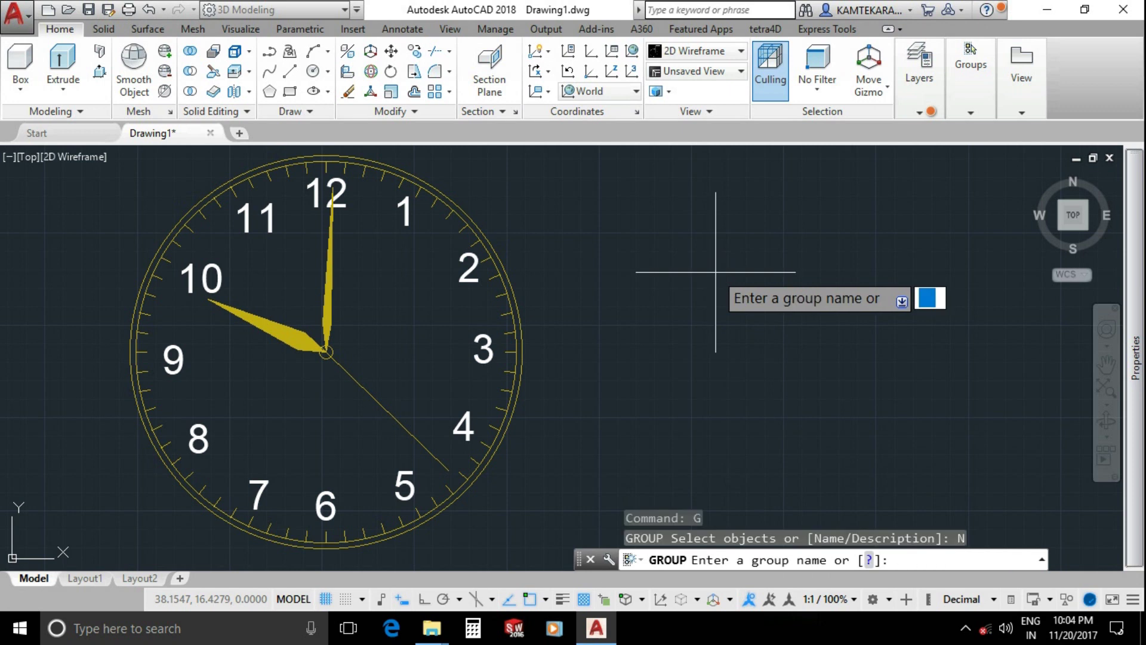
pyautogui.write('B')
pyautogui.press('Return')
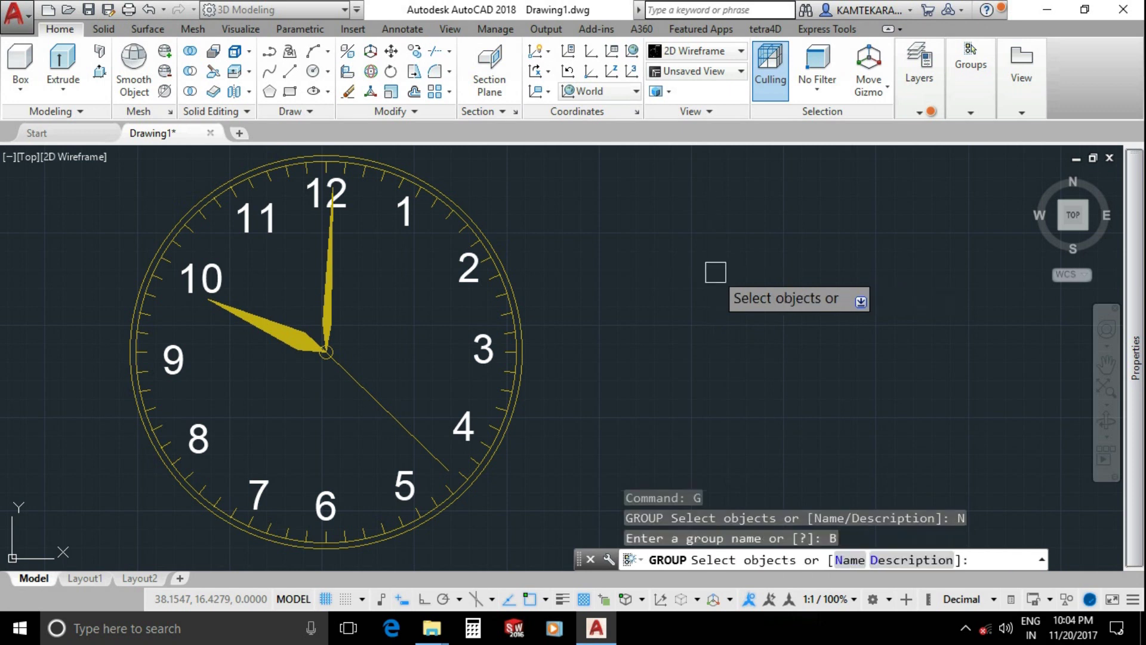
pyautogui.click(364, 293)
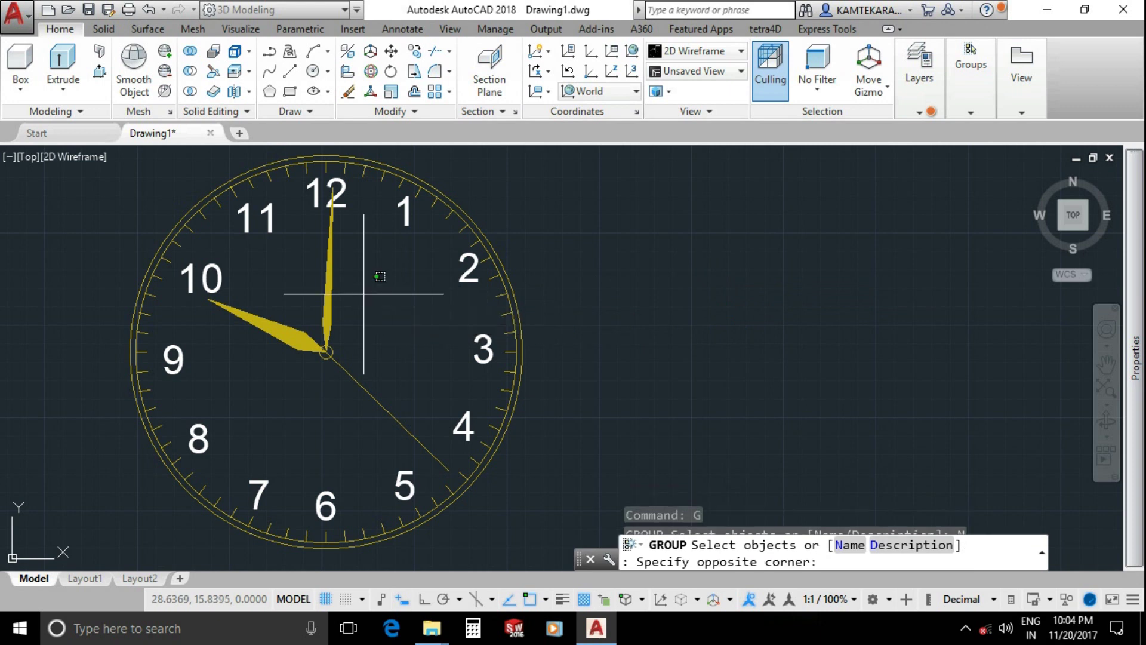
pyautogui.click(305, 247)
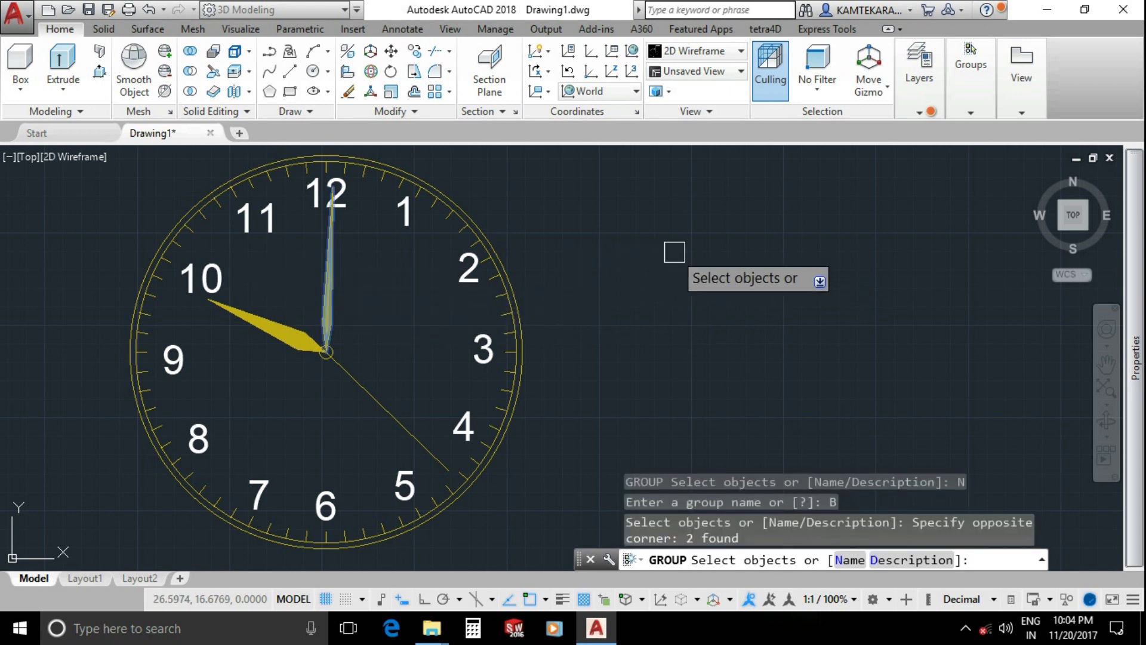
pyautogui.press('Return')
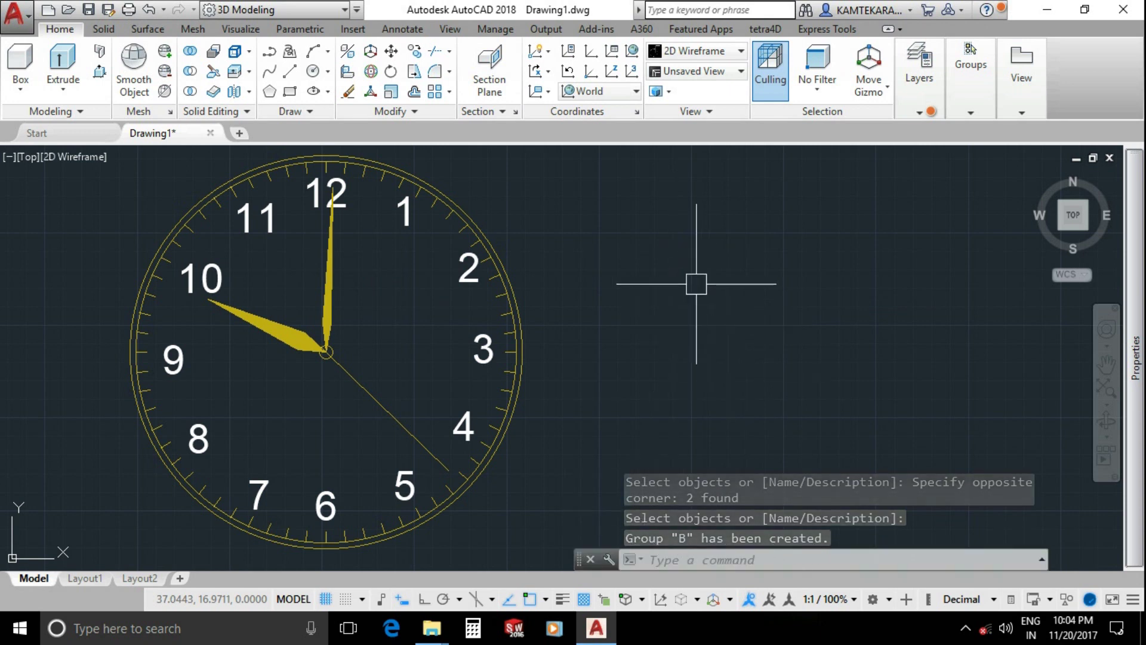
# Step: Create group C from both parts of the hour hand pointing at 10
pyautogui.write('G')
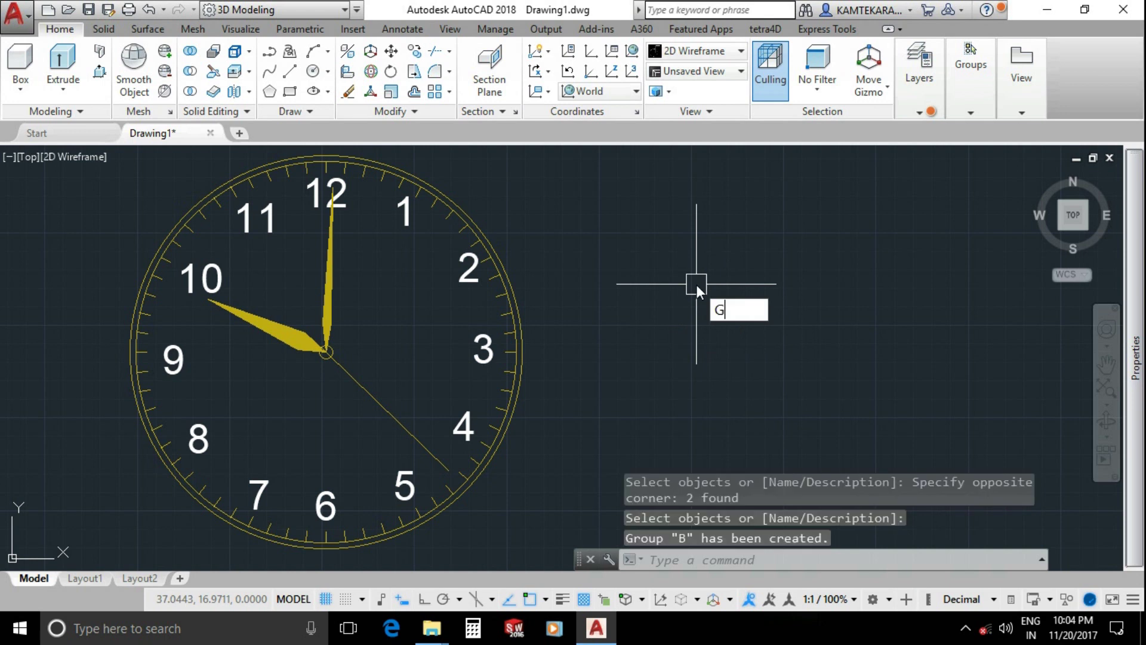
pyautogui.press('Return')
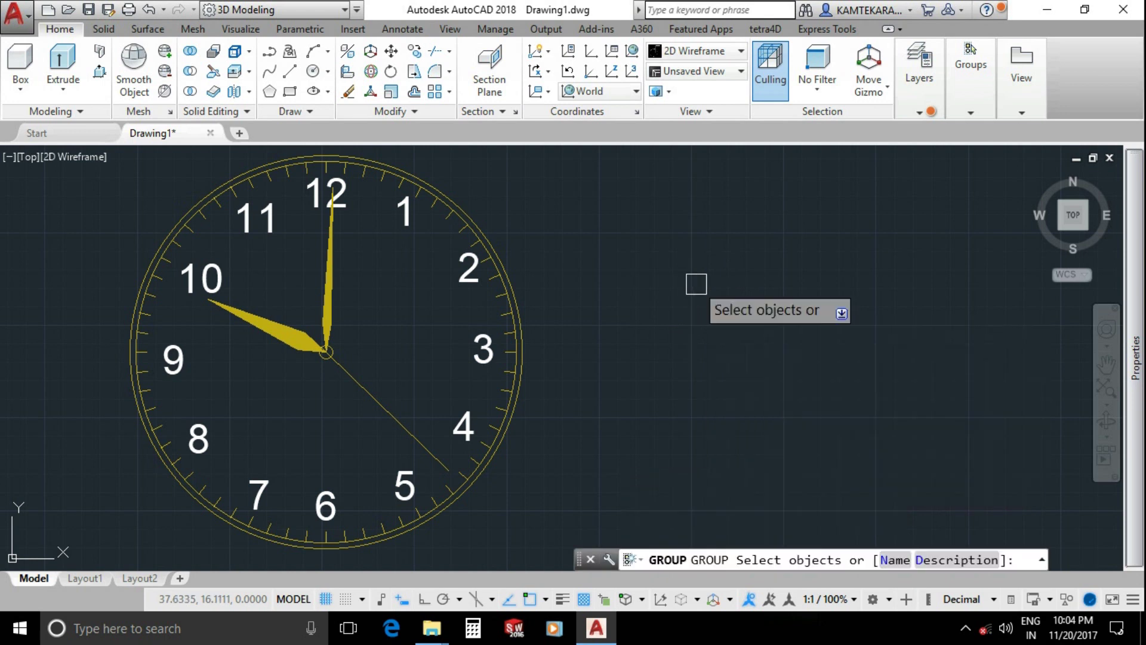
pyautogui.write('N')
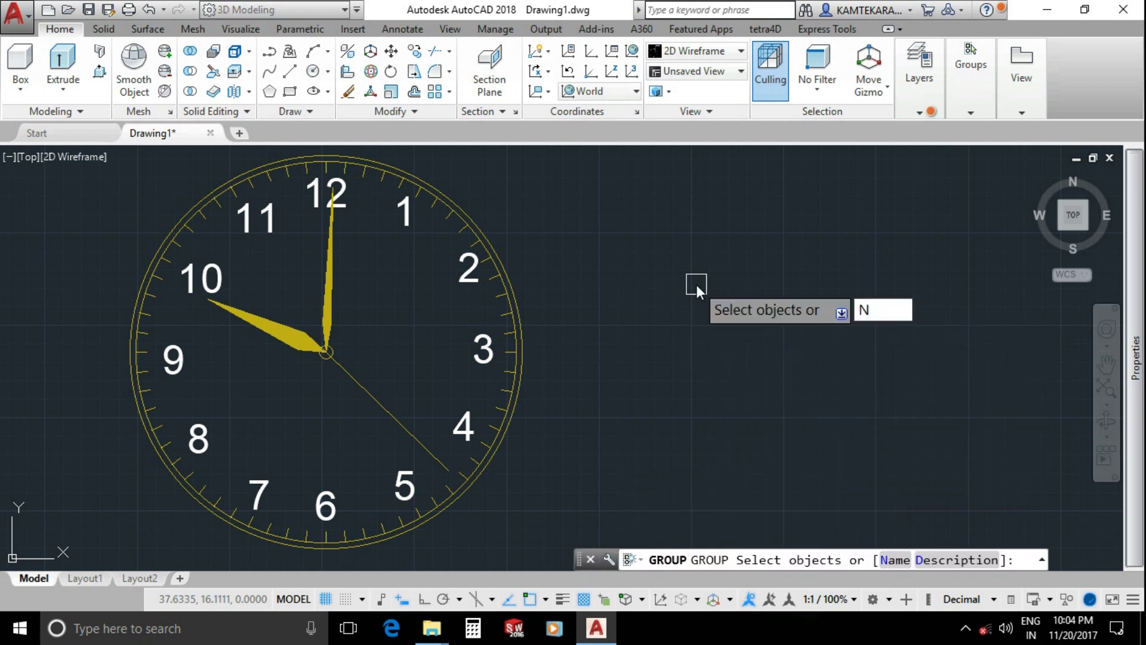
pyautogui.press('Return')
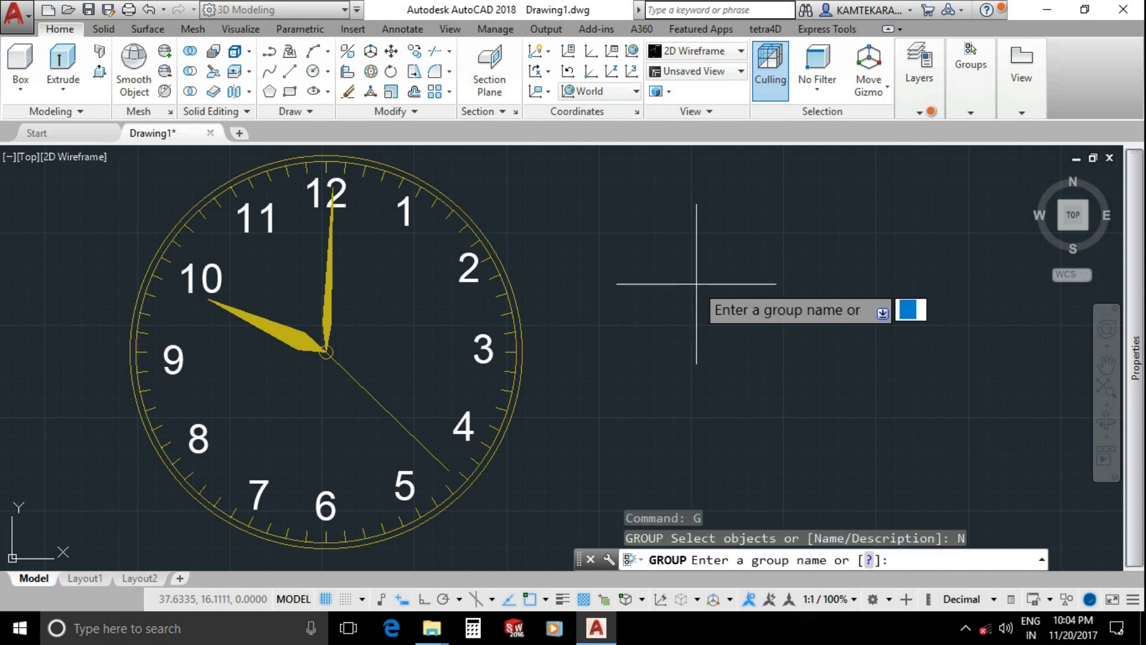
pyautogui.write('C')
pyautogui.press('Return')
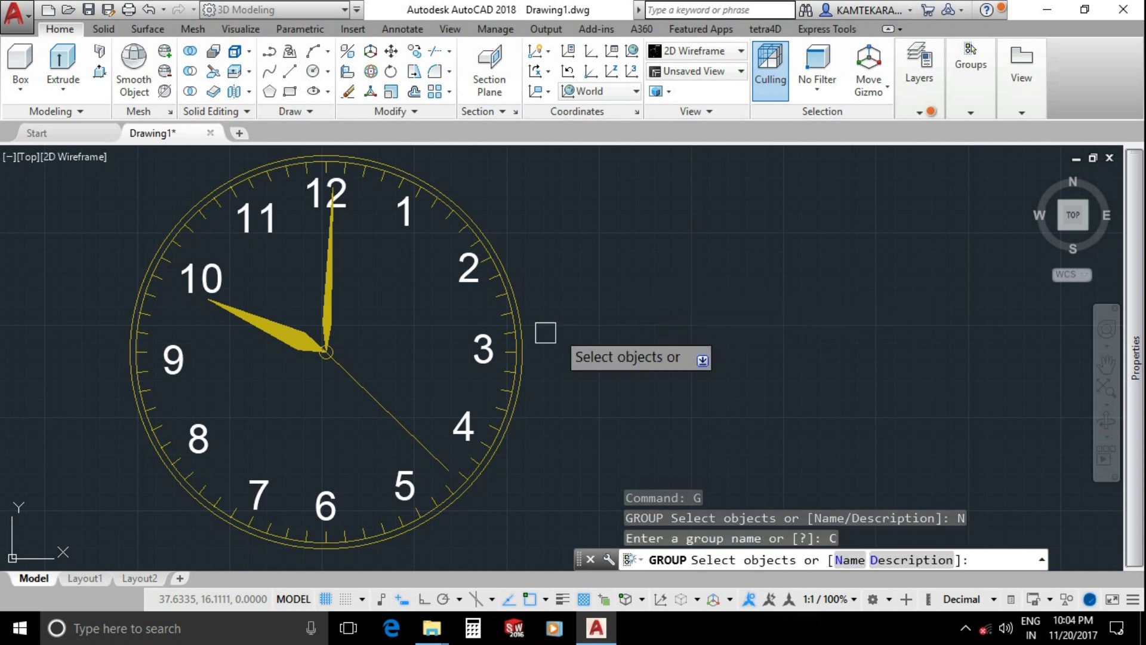
pyautogui.click(305, 373)
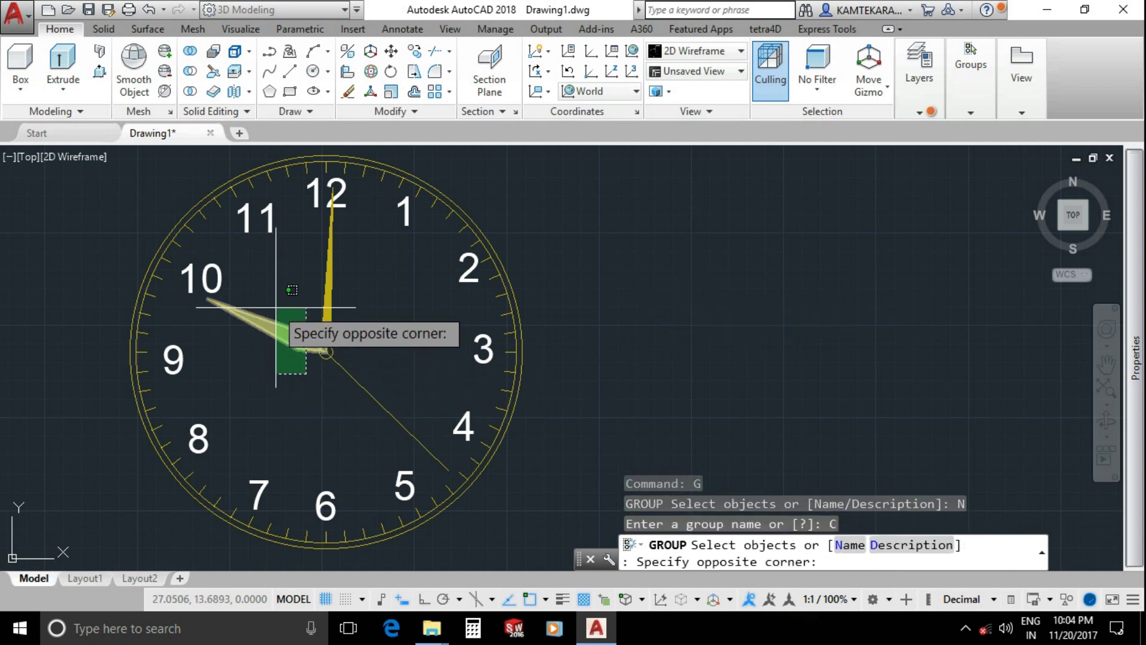
pyautogui.click(268, 315)
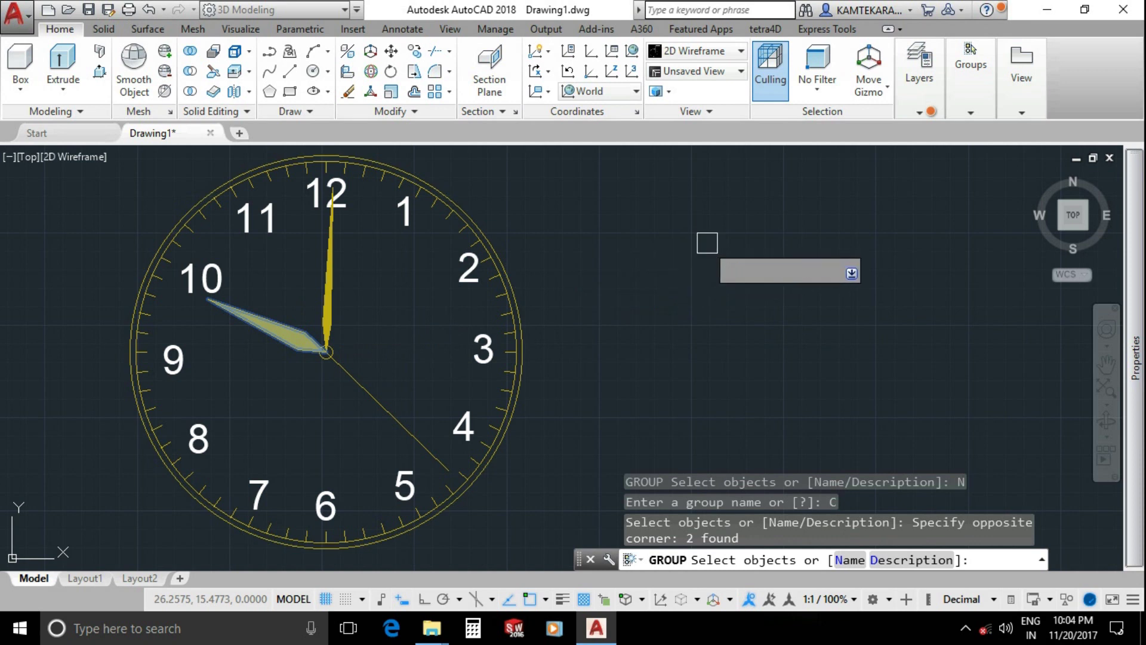
pyautogui.press('Return')
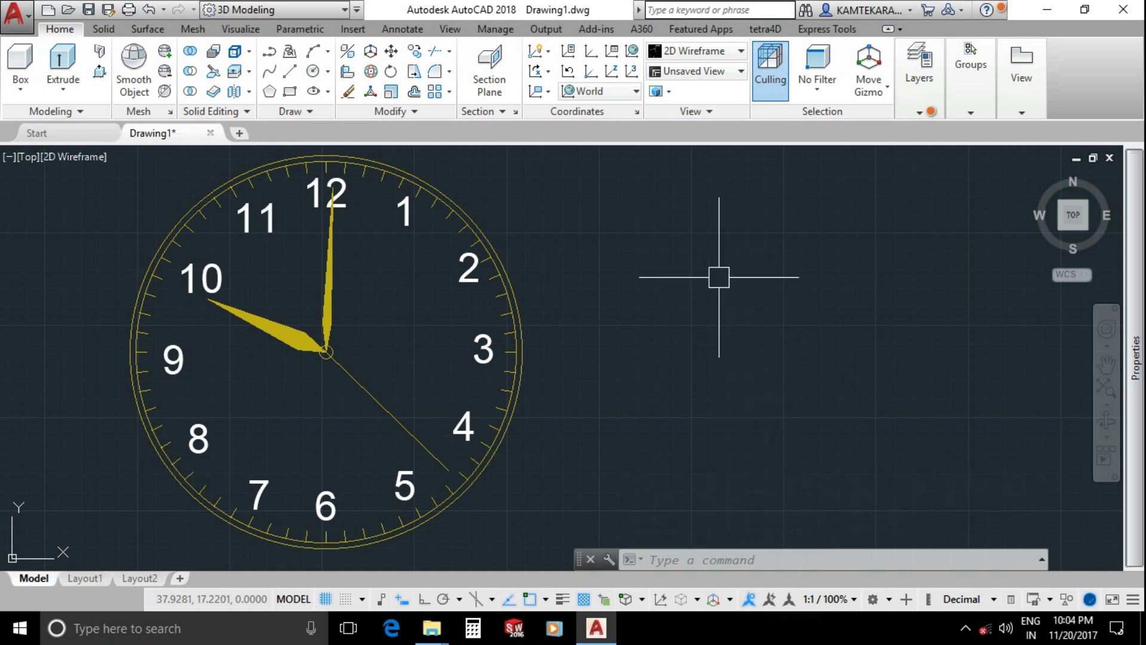
pyautogui.click(1045, 11)
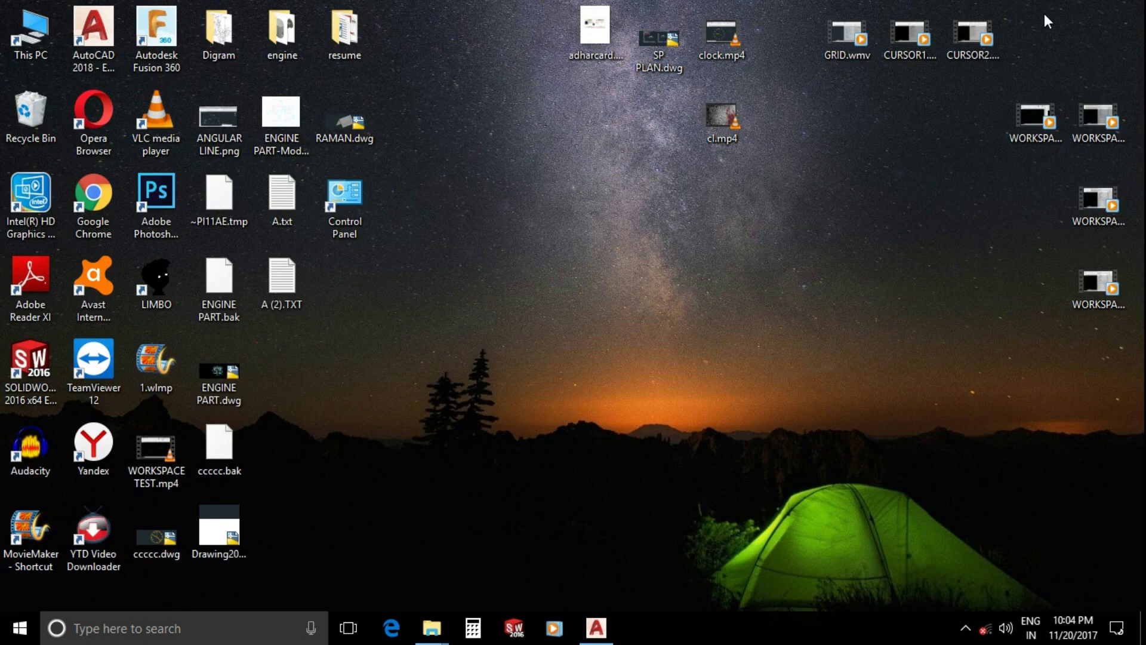
# Step: Create an empty New Text Document.txt on the desktop and open it in Notepad
pyautogui.rightClick(574, 234)
pyautogui.moveTo(660, 416)
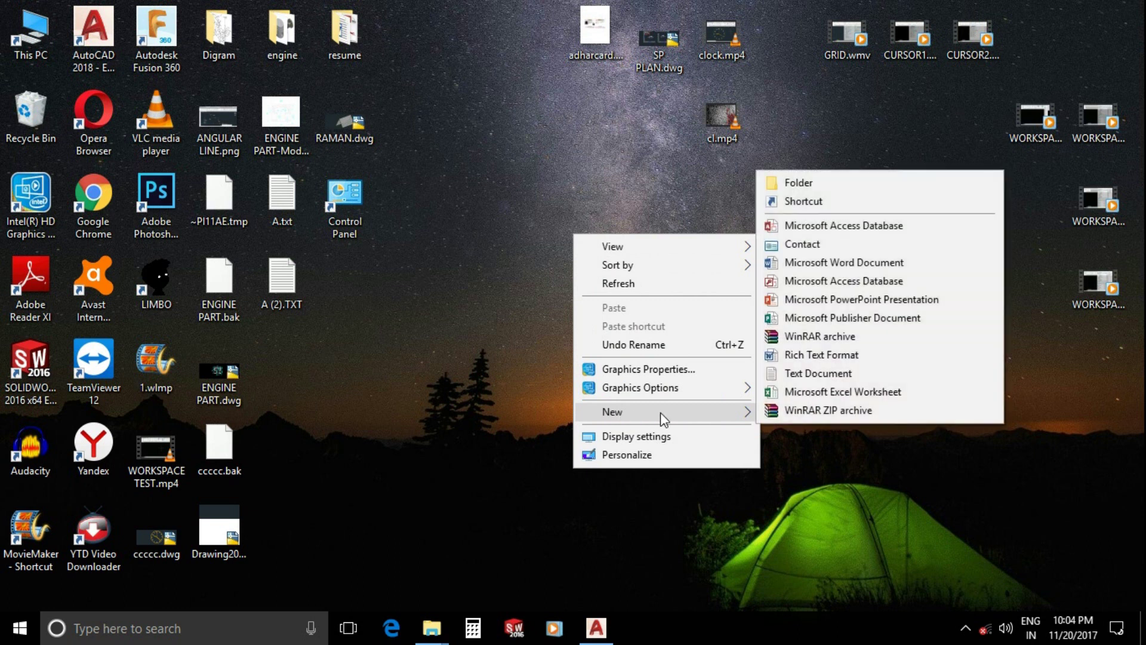
pyautogui.click(805, 374)
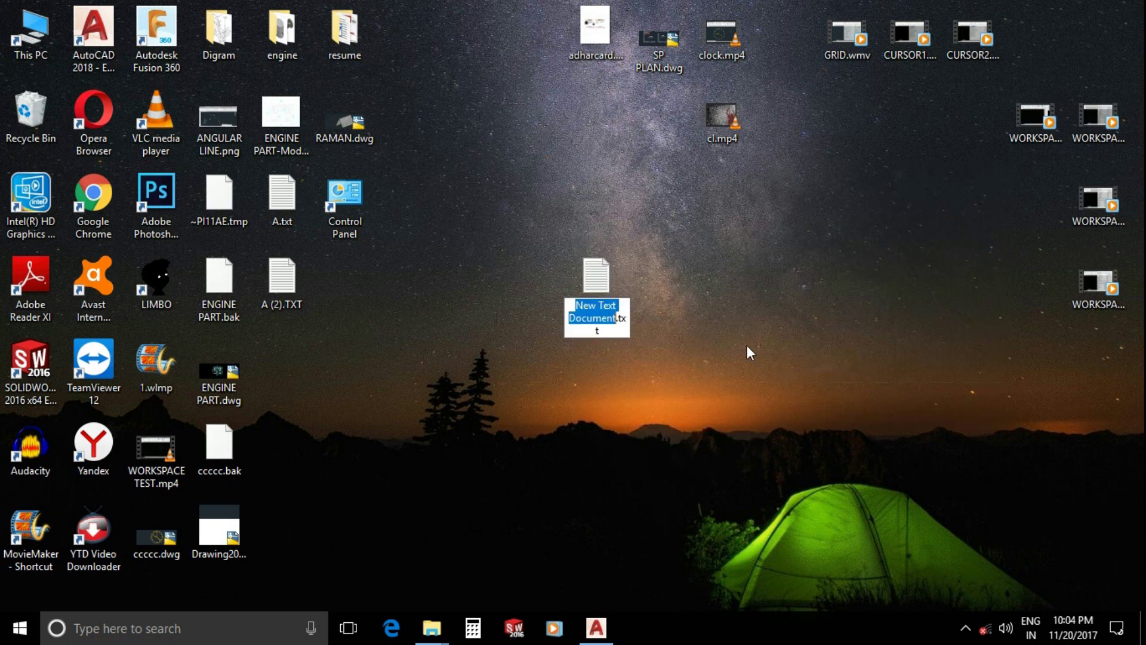
pyautogui.press('Return')
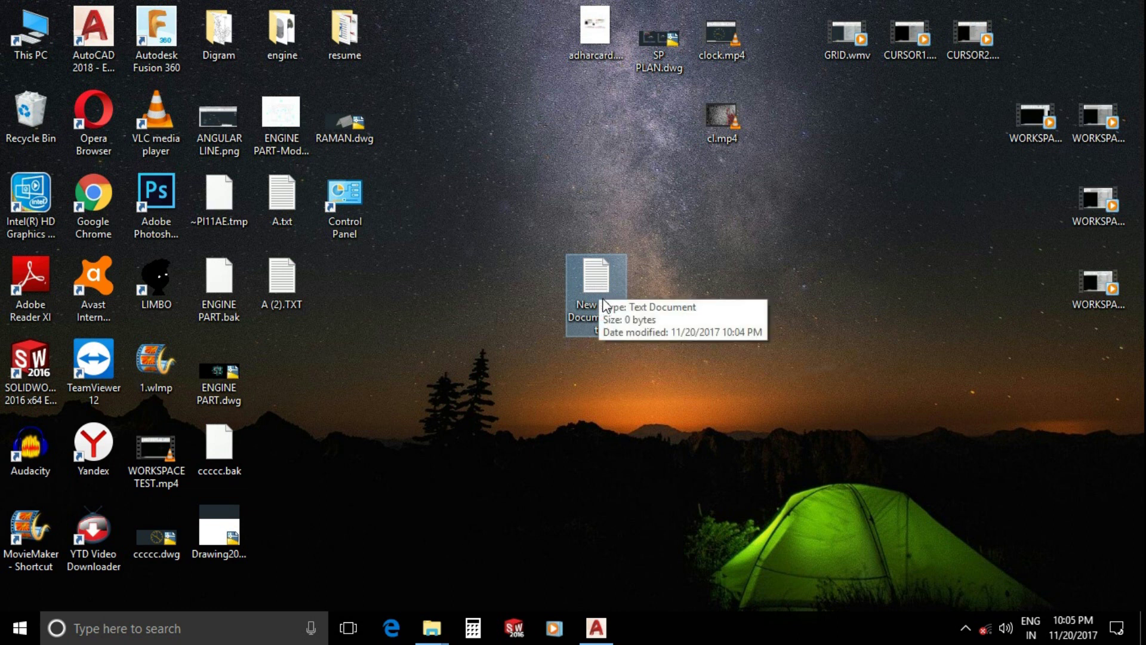
pyautogui.doubleClick(597, 280)
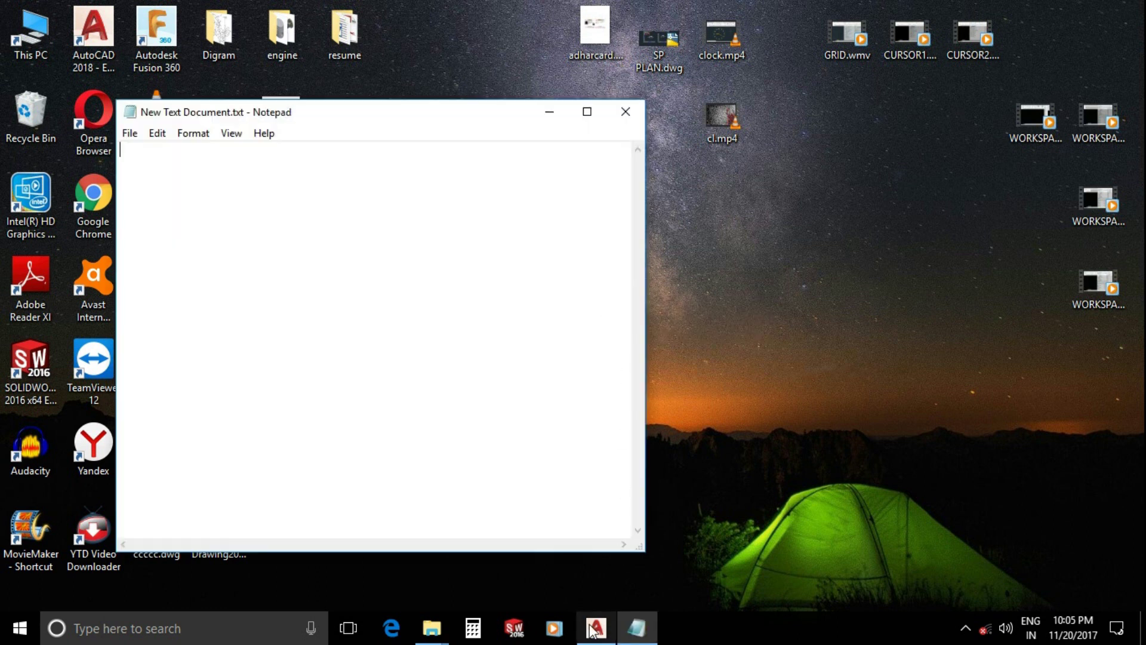
pyautogui.click(597, 627)
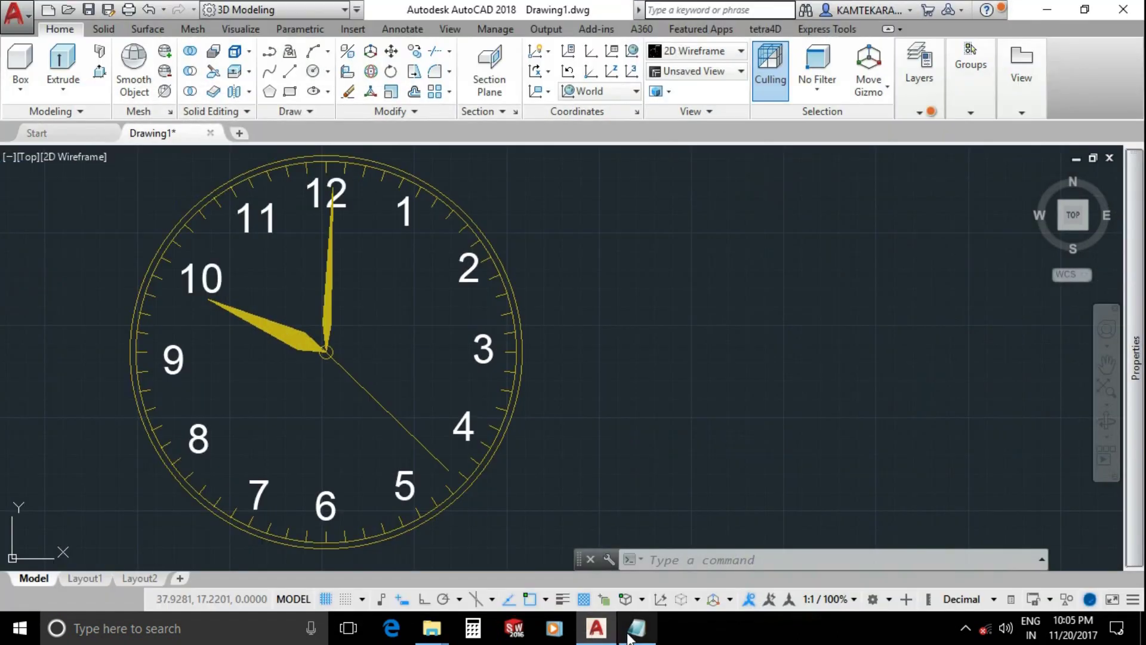
# Step: Place Notepad beside the clock and enter the script lines rotate, g and a
pyautogui.click(635, 628)
pyautogui.moveTo(377, 118); pyautogui.dragTo(827, 105)
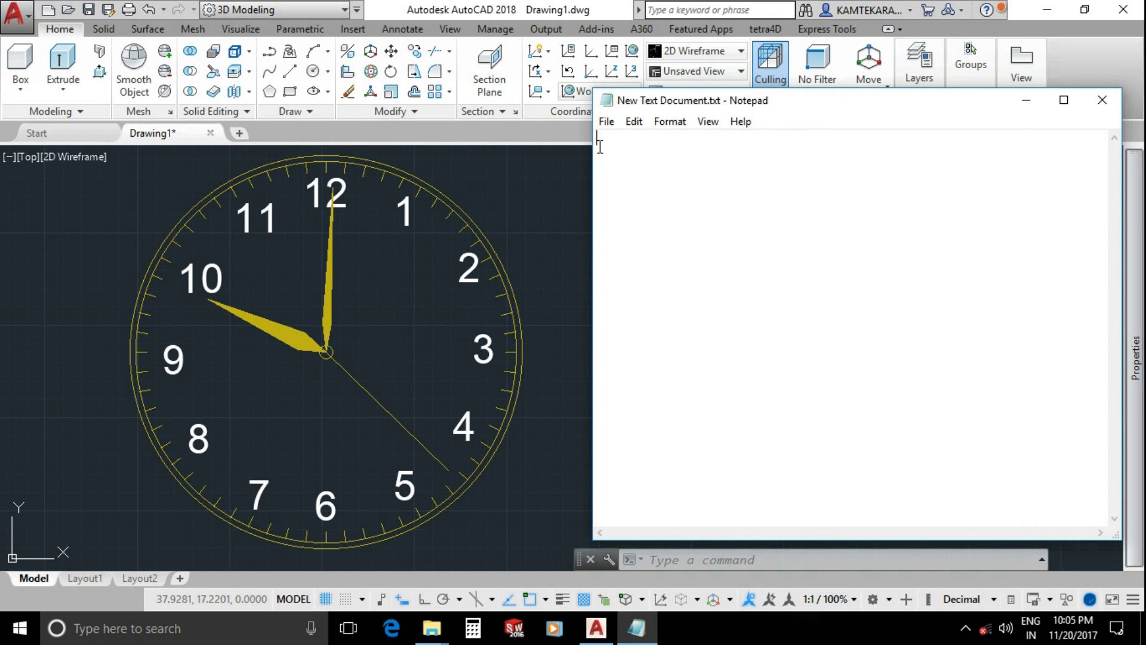
pyautogui.write('rotat')
pyautogui.write('e ')
pyautogui.write('g')
pyautogui.press('Return')
pyautogui.write('a')
pyautogui.press('Return')
pyautogui.click(522, 133)
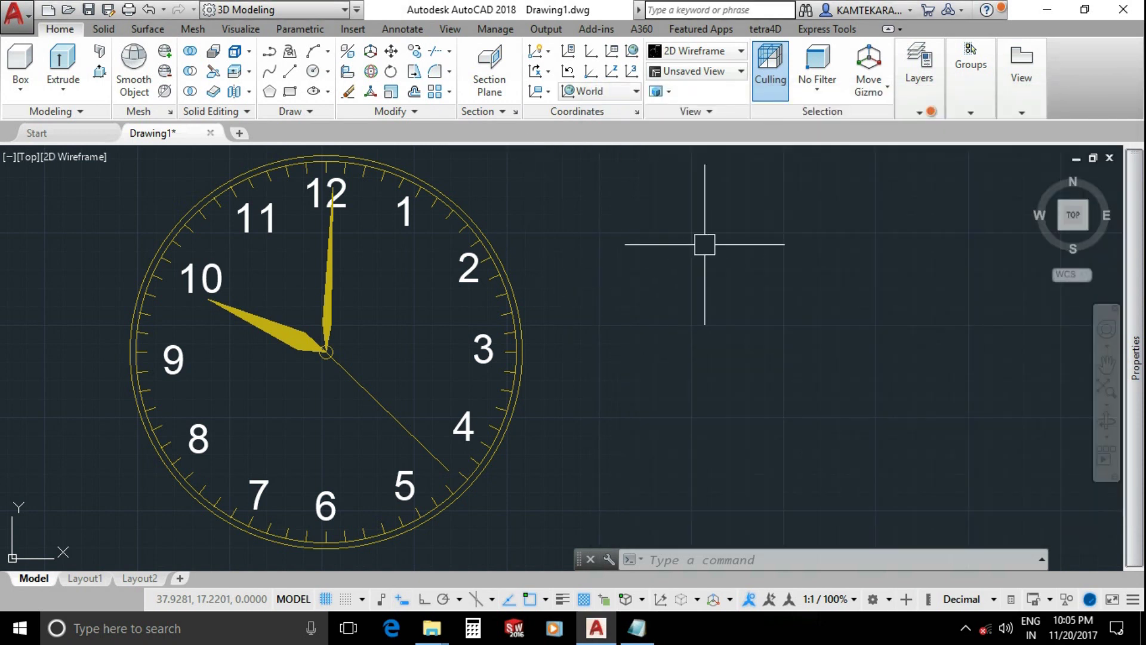
# Step: Query the hands' pivot point with ID, getting X 27.6053, Y 14.2750, Z 0.0000
pyautogui.write('ID')
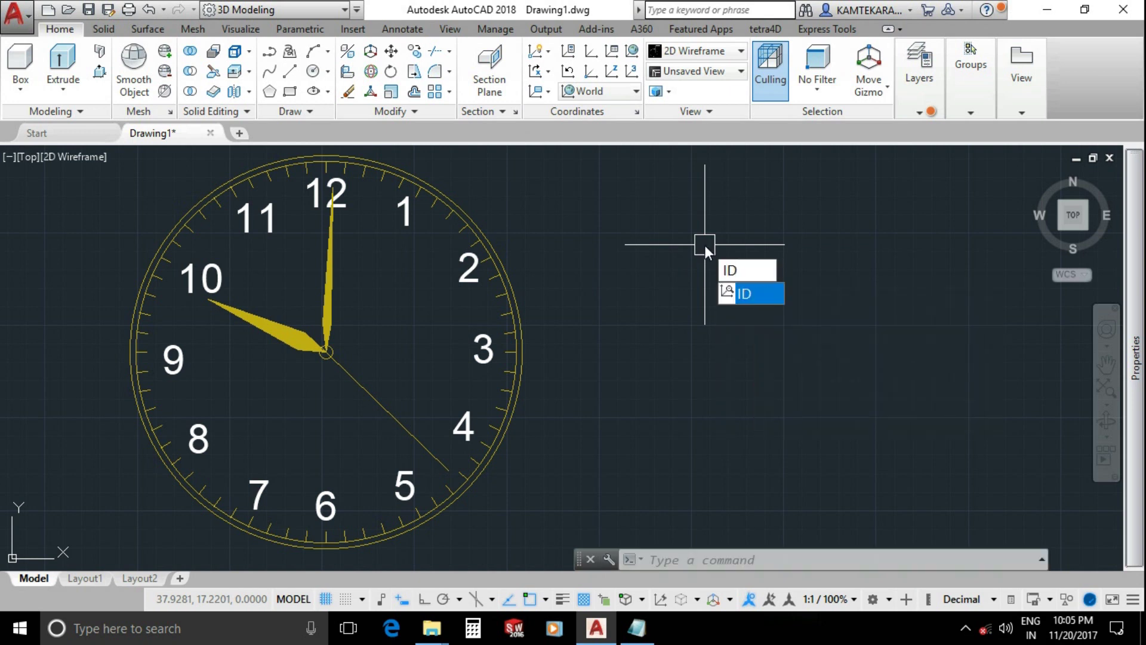
pyautogui.press('Return')
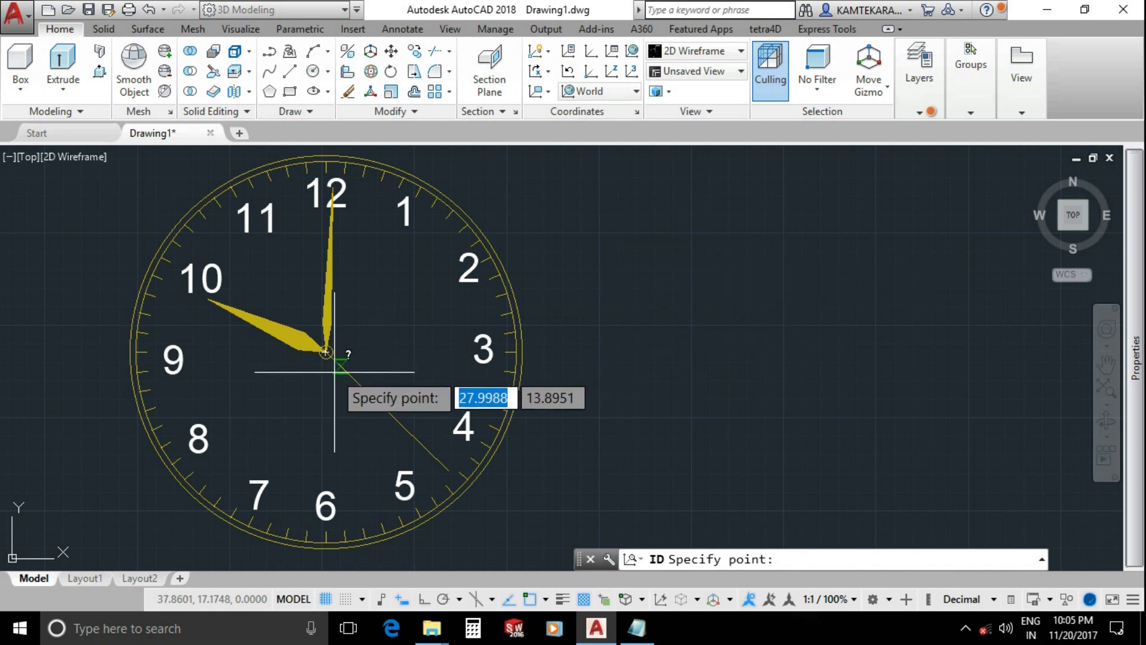
pyautogui.scroll(2, 322, 354)
pyautogui.scroll(2, 327, 347)
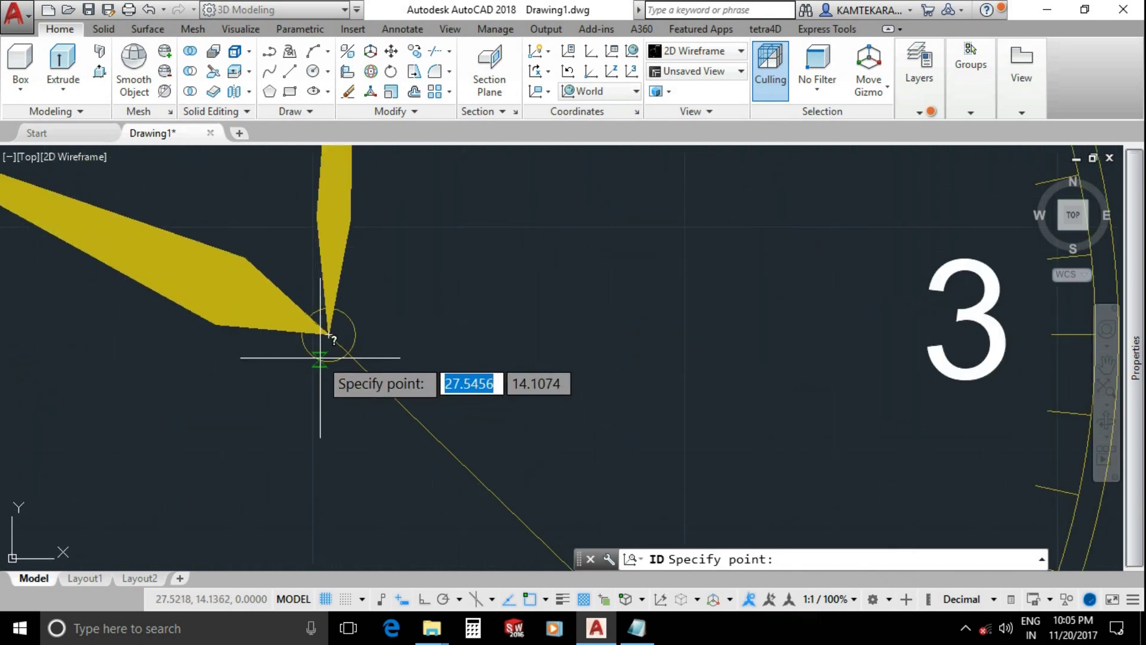
pyautogui.scroll(3, 330, 333)
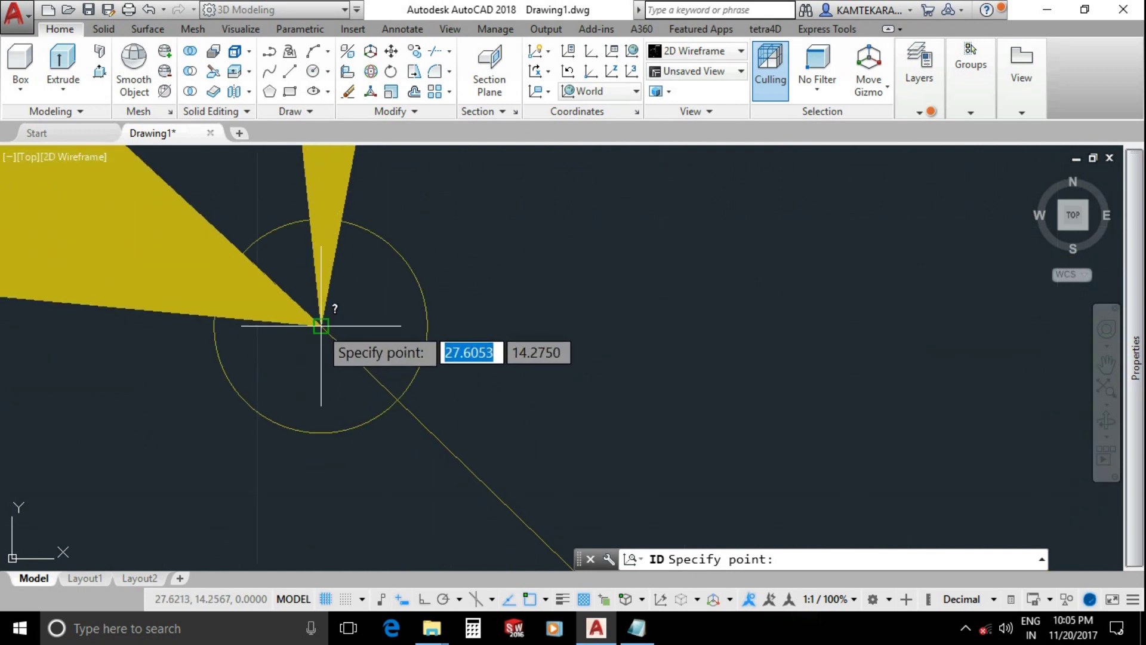
pyautogui.click(321, 325)
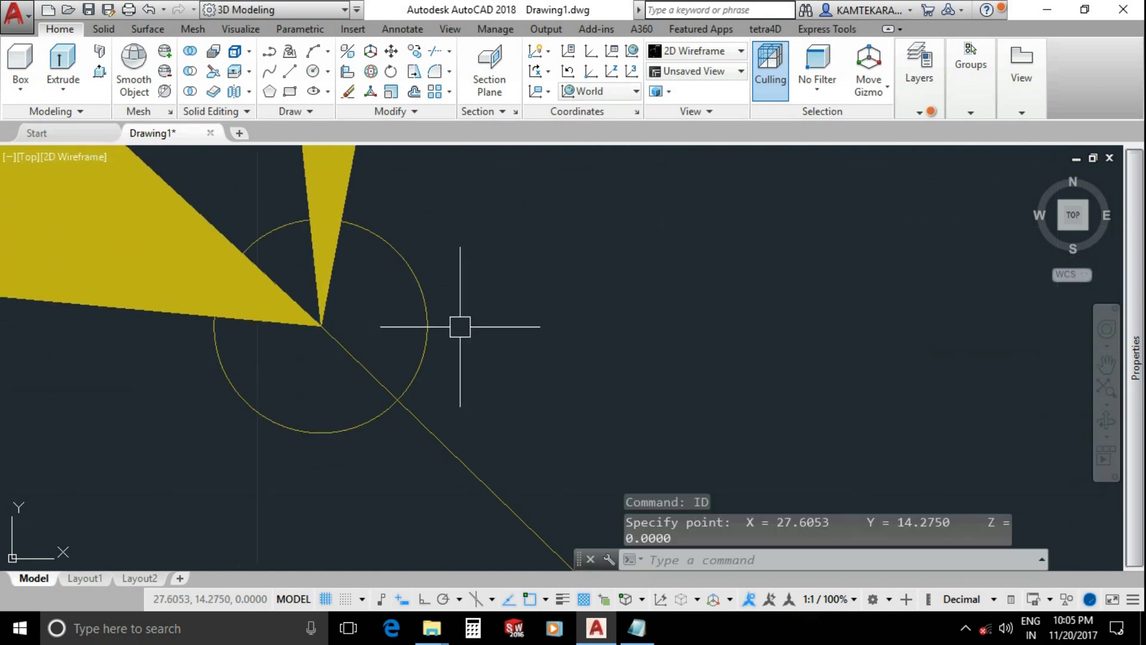
pyautogui.scroll(-10, 460, 327)
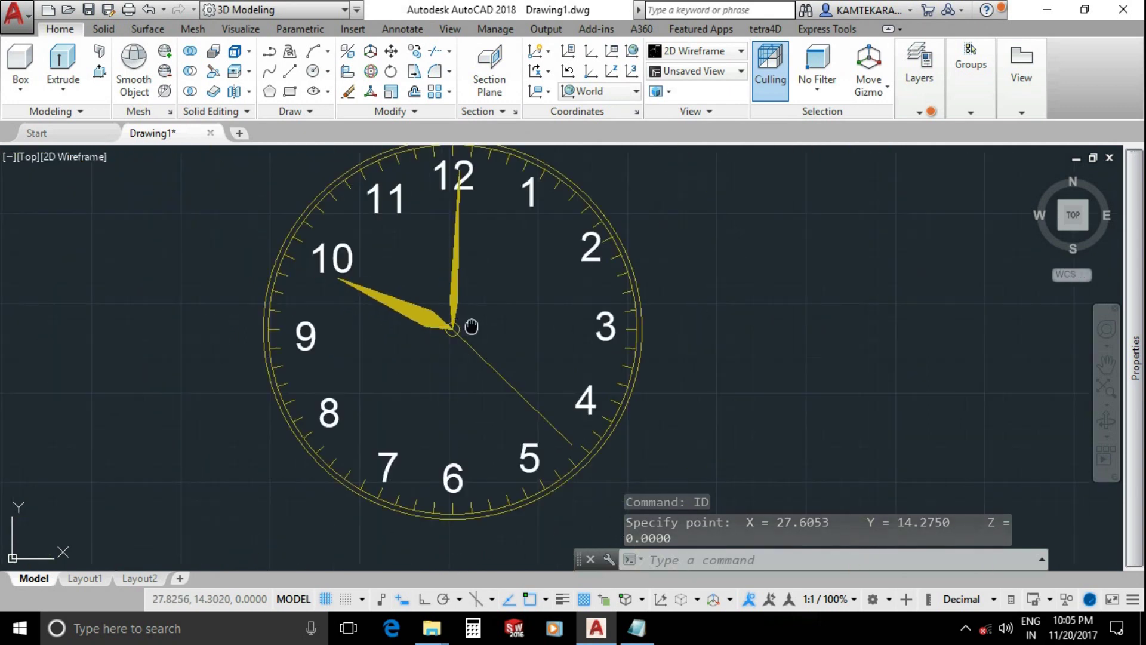
pyautogui.moveTo(472, 327); pyautogui.dragTo(371, 342, button='middle')
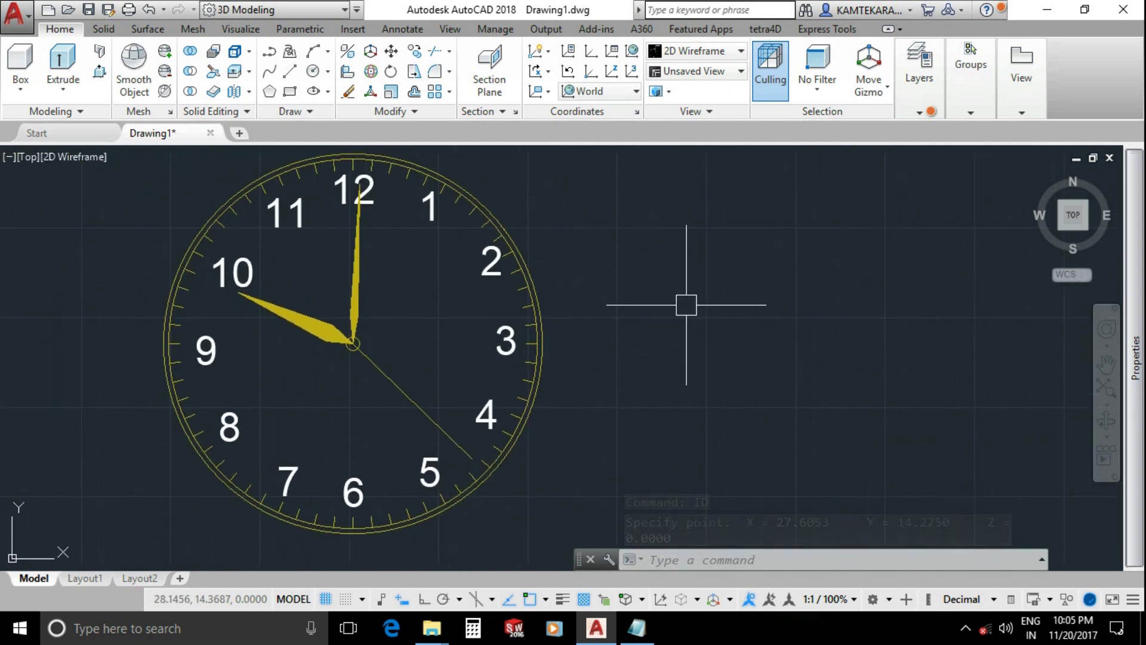
# Step: Copy the pivot's X and Y values 27.6053 and 14.2750 from the command history
pyautogui.press('F2')
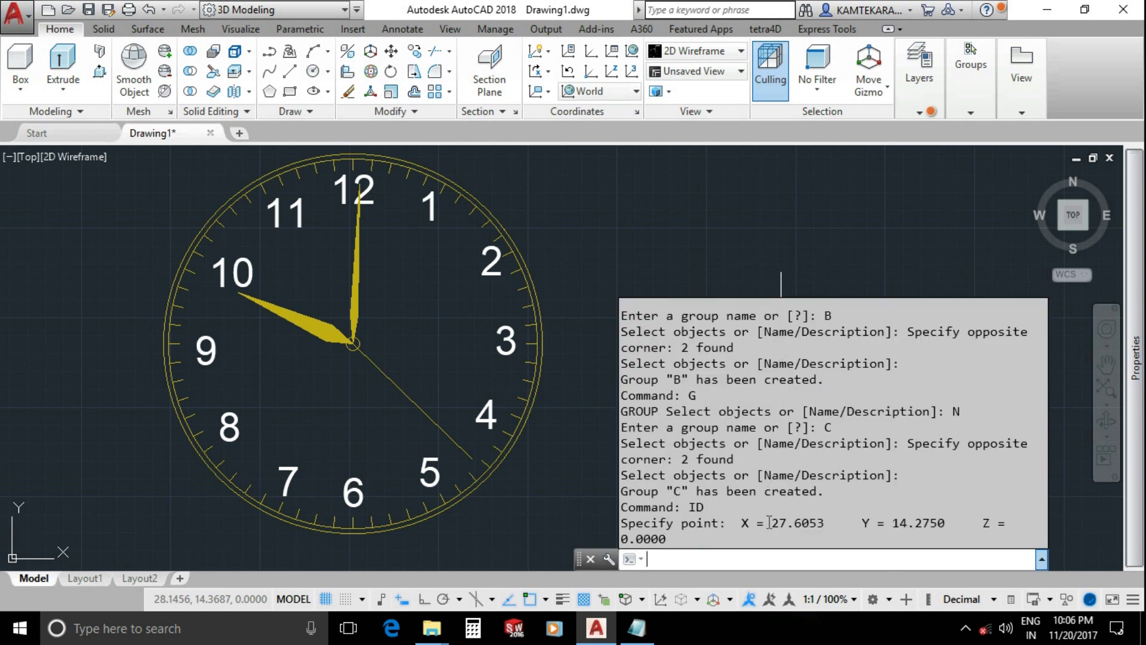
pyautogui.moveTo(771, 523); pyautogui.dragTo(946, 523)
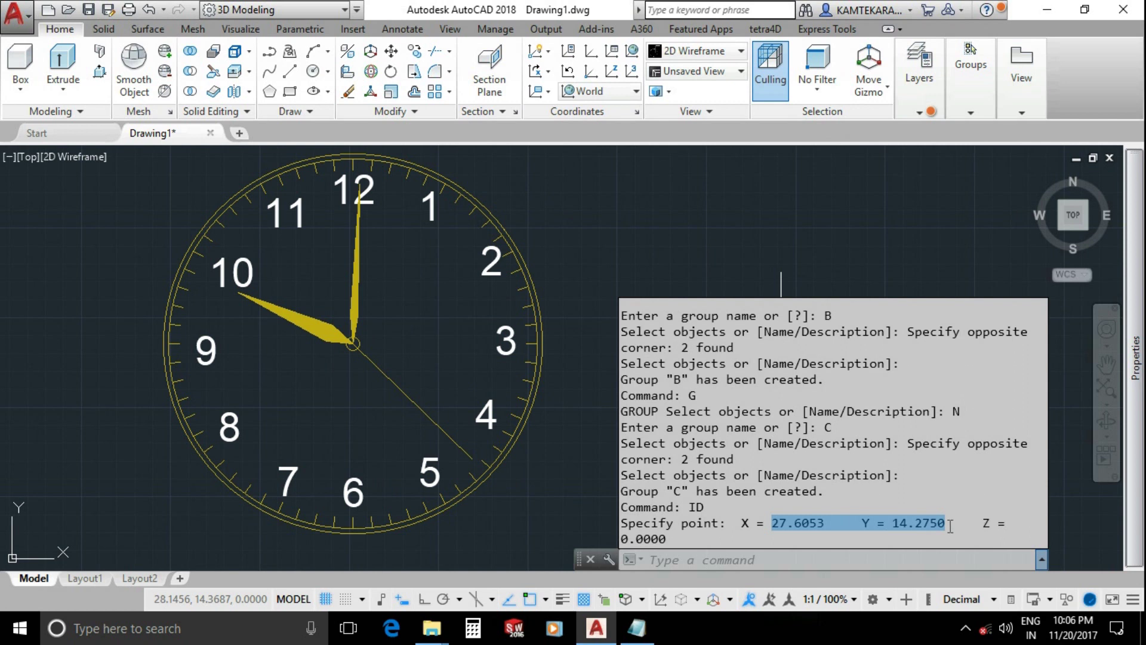
pyautogui.rightClick(939, 526)
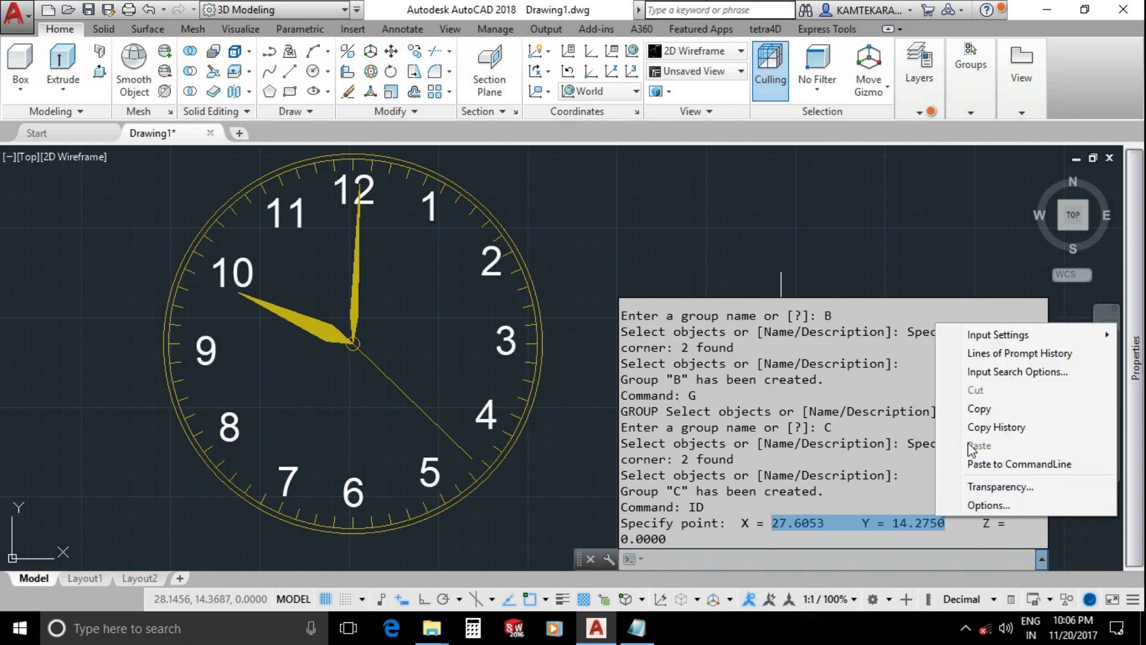
pyautogui.click(982, 409)
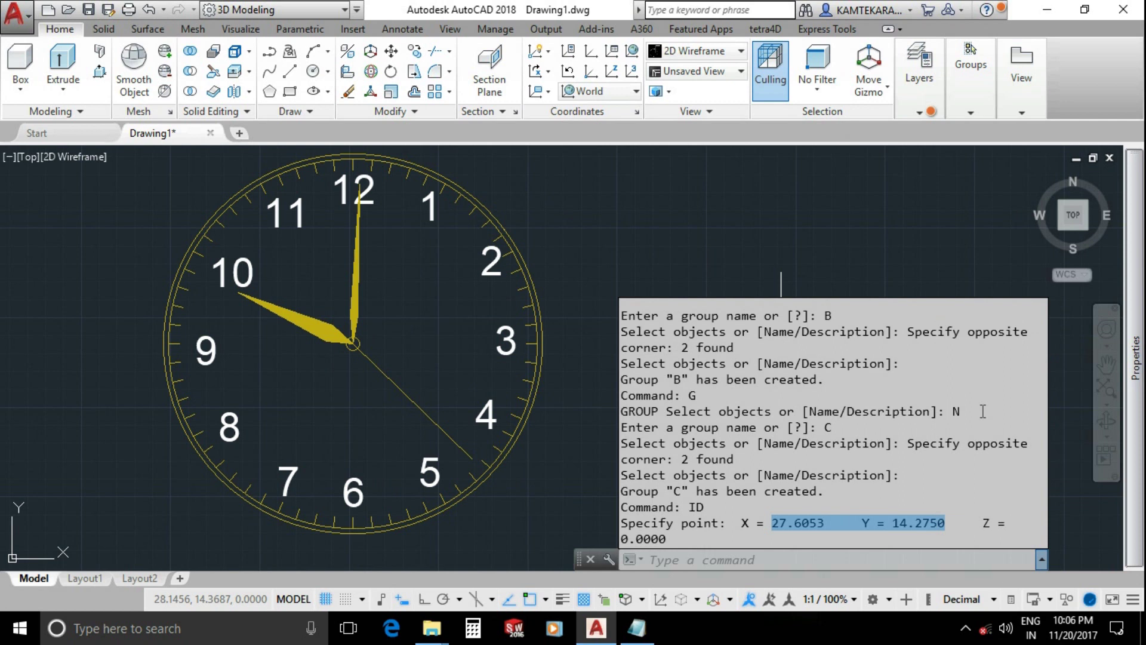
pyautogui.click(636, 628)
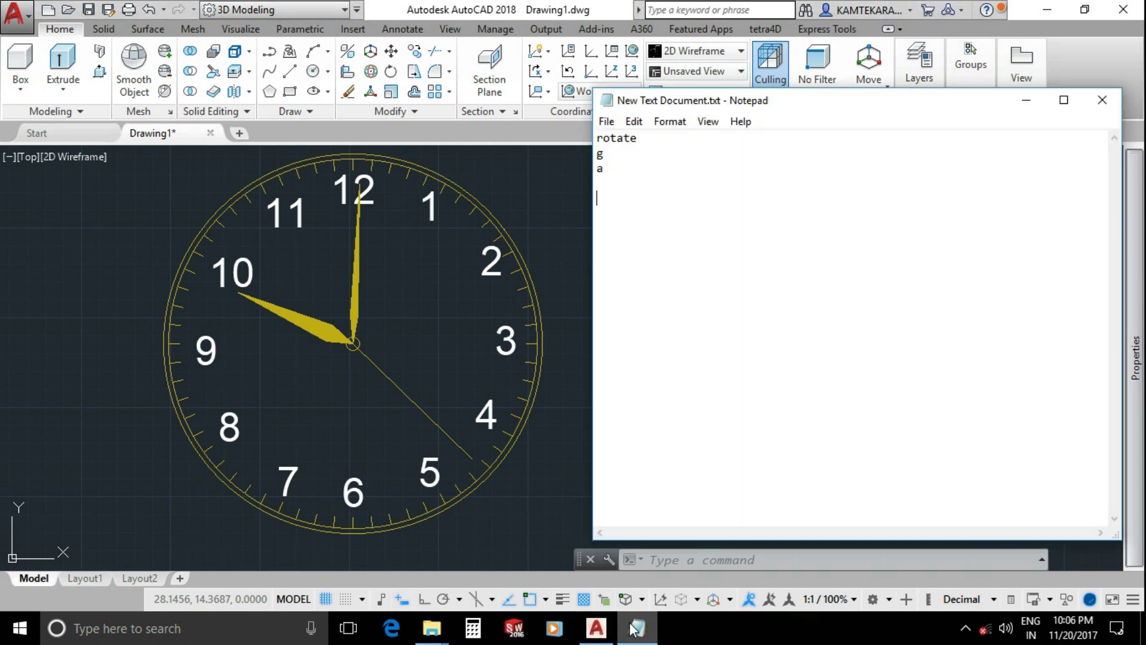
# Step: Paste the coordinates and edit them into the line 27.6053,14.2750
pyautogui.rightClick(601, 198)
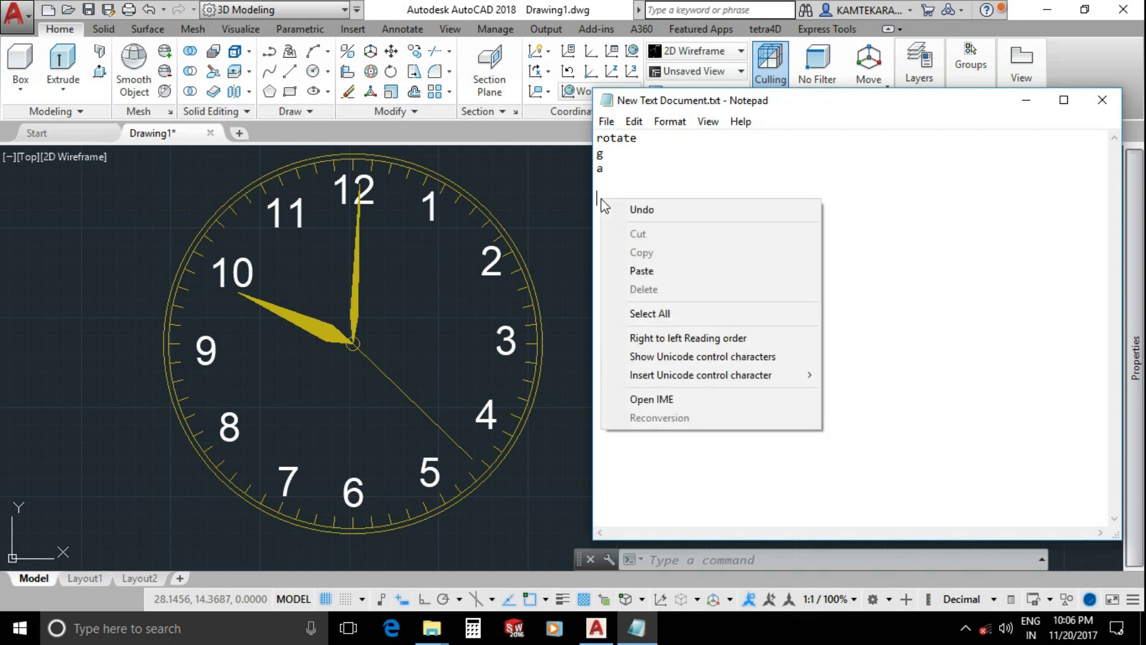
pyautogui.click(656, 272)
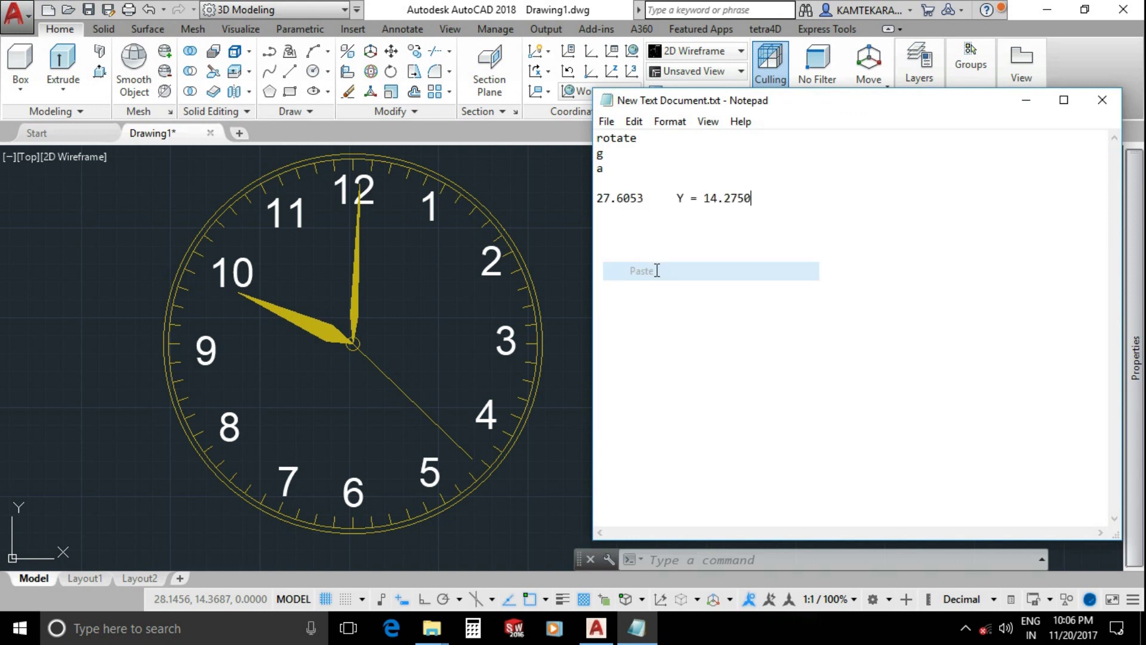
pyautogui.click(704, 198)
pyautogui.press('BackSpace')
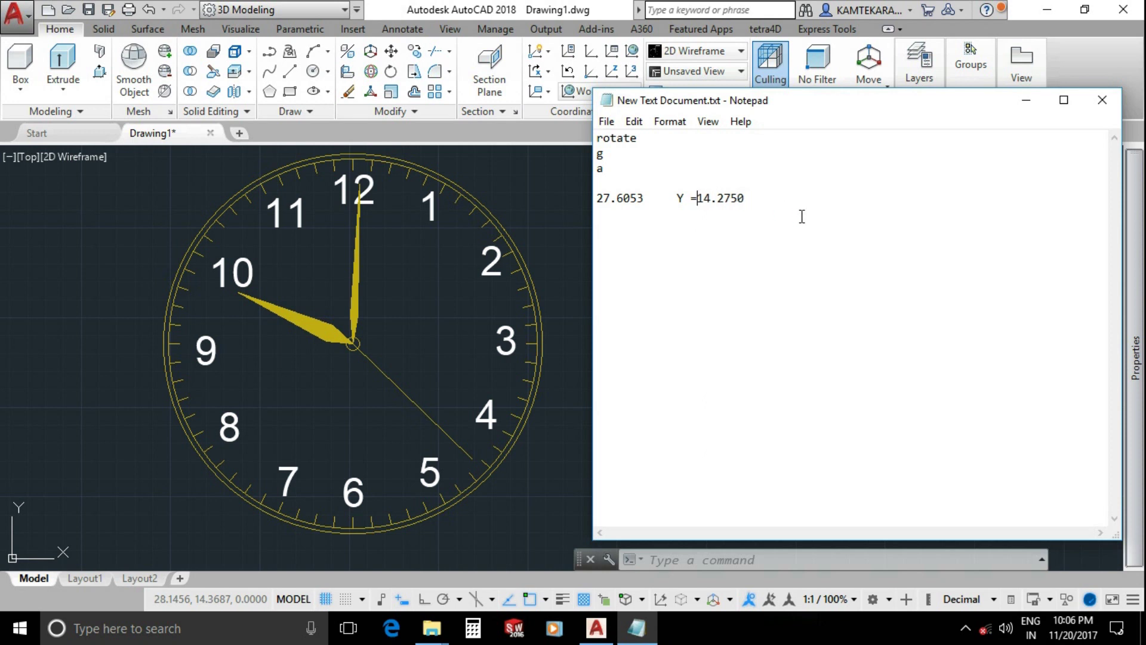
pyautogui.press('BackSpace')
pyautogui.press('BackSpace')
pyautogui.press('BackSpace')
pyautogui.press('BackSpace')
pyautogui.press('BackSpace')
pyautogui.press('BackSpace')
pyautogui.press('BackSpace')
pyautogui.press('BackSpace')
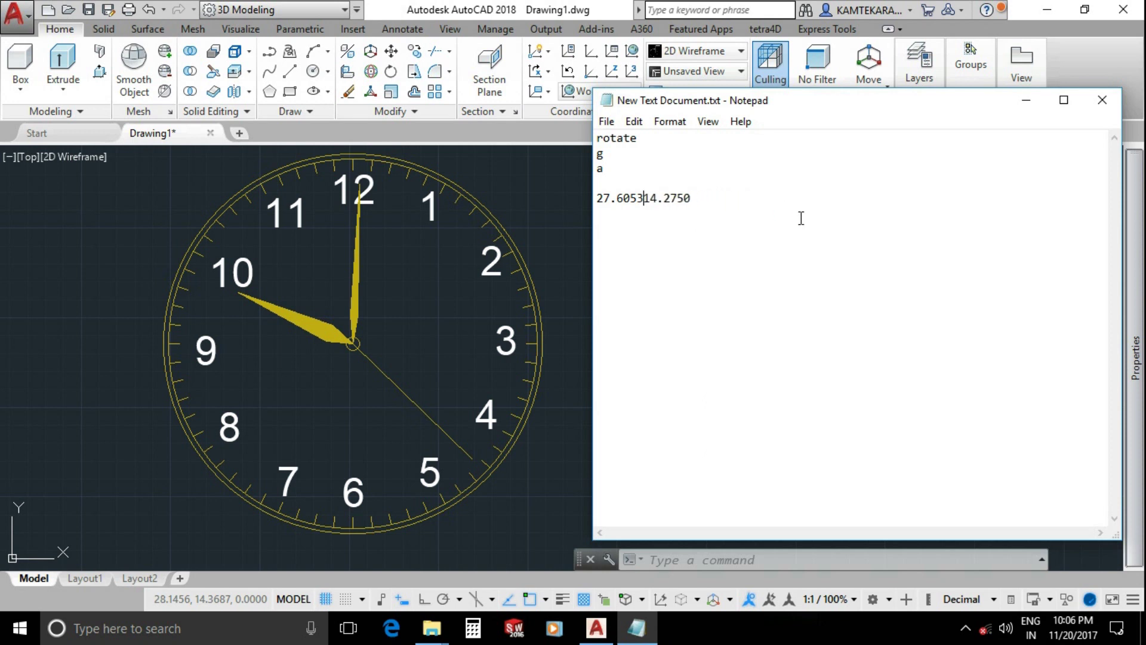
pyautogui.write(',')
pyautogui.click(728, 203)
# Step: Add the lines -4, rotate, g and b below the coordinates
pyautogui.press('Return')
pyautogui.write('-4')
pyautogui.press('Return')
pyautogui.write('rotate')
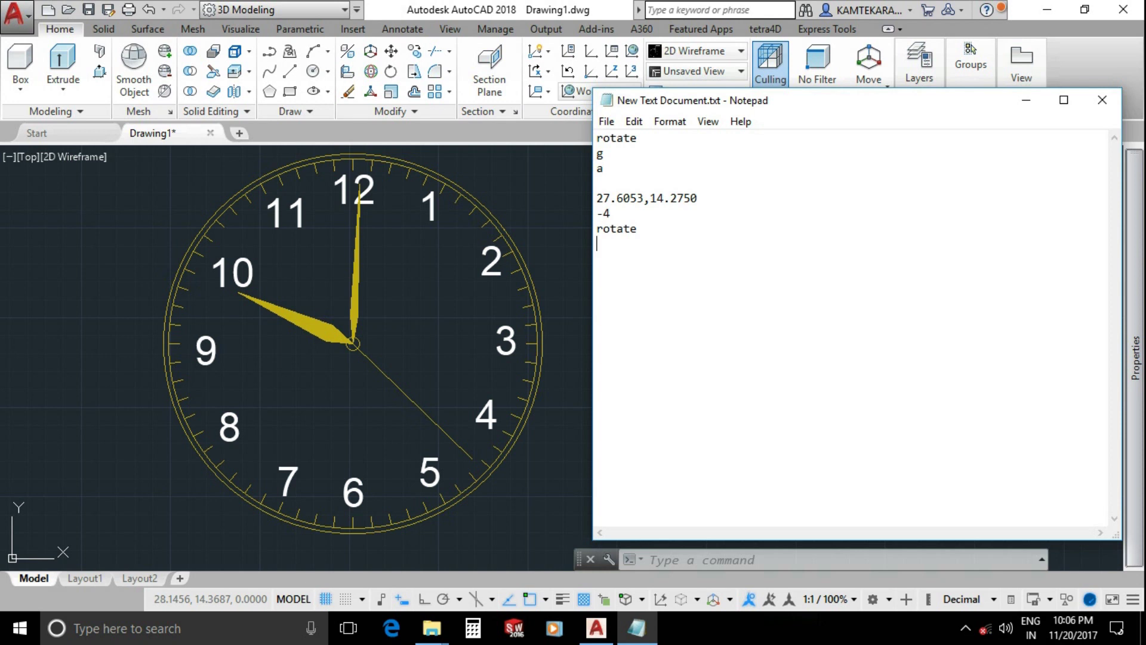
pyautogui.press('Return')
pyautogui.write('g')
pyautogui.press('Return')
pyautogui.write('b')
pyautogui.press('Return')
pyautogui.moveTo(699, 197); pyautogui.dragTo(585, 199)
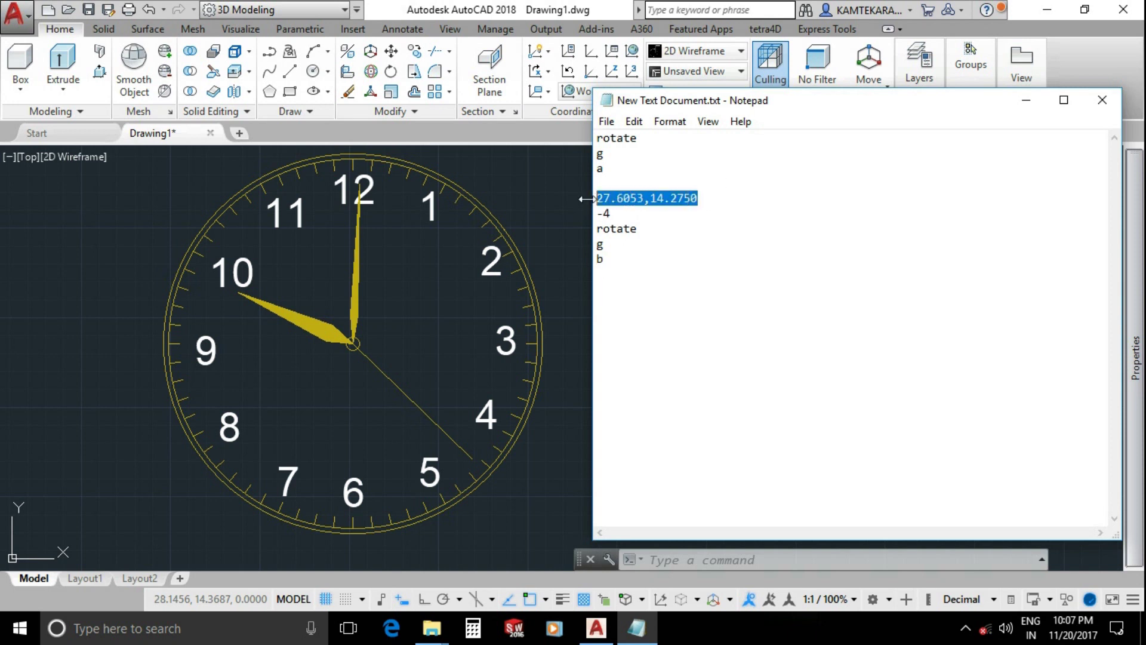
# Step: Copy the 27.6053,14.2750 line and paste it below b
pyautogui.rightClick(669, 202)
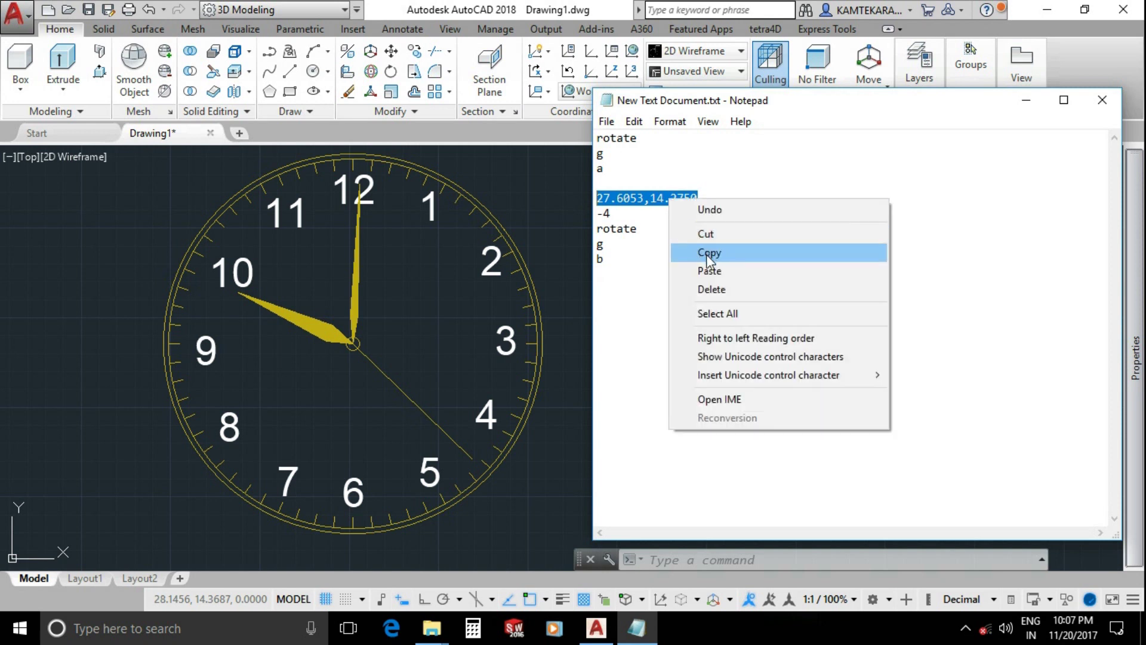
pyautogui.click(712, 252)
pyautogui.click(608, 287)
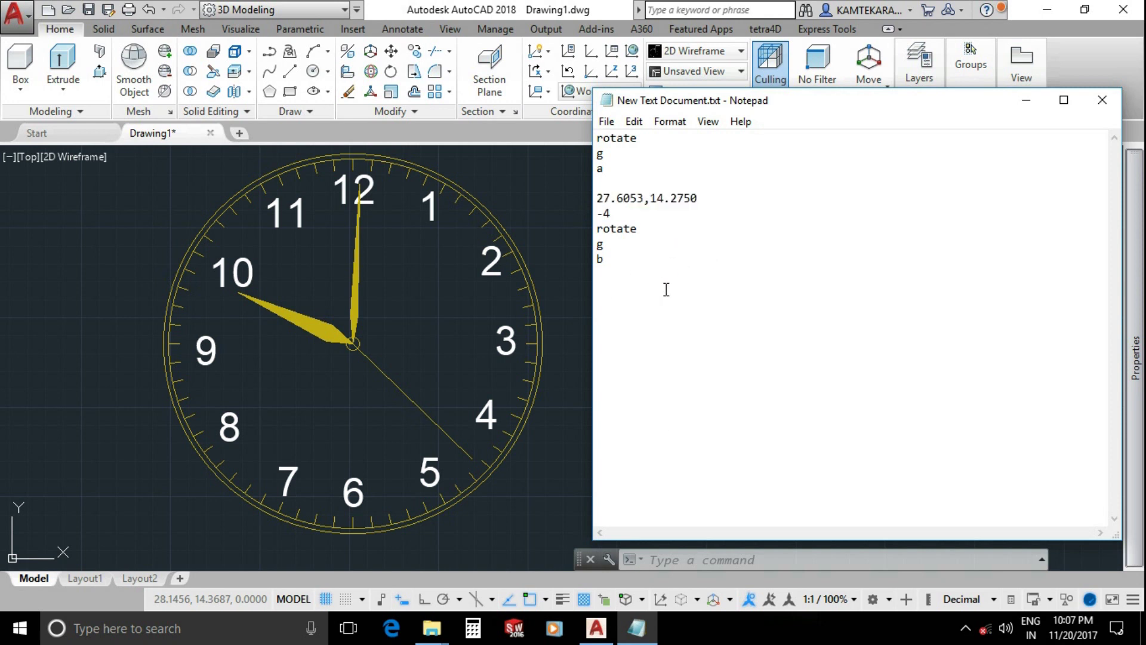
pyautogui.rightClick(605, 291)
pyautogui.click(645, 363)
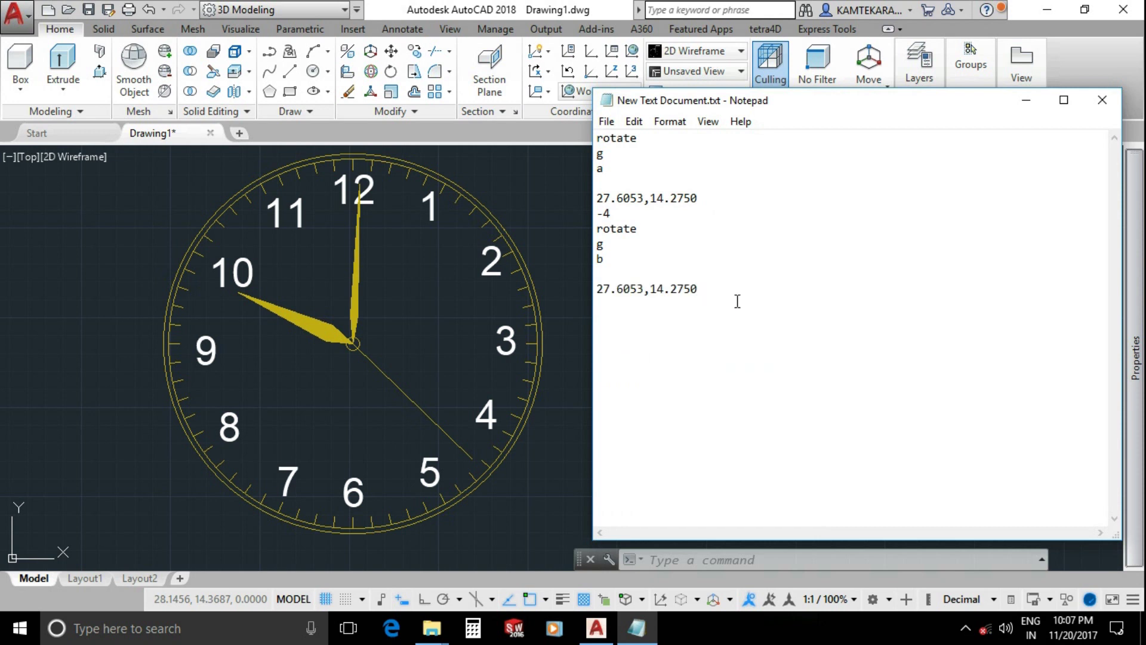
pyautogui.press('Return')
# Step: Add the lines -0.01, rotate, g and c
pyautogui.write('-0.01')
pyautogui.press('Return')
pyautogui.write('rotat')
pyautogui.write('e ')
pyautogui.write('g')
pyautogui.write('c')
pyautogui.press('Return')
pyautogui.press('Return')
# Step: Paste 27.6053,14.2750 below c and end the script with -0.001 and rscript
pyautogui.rightClick(605, 382)
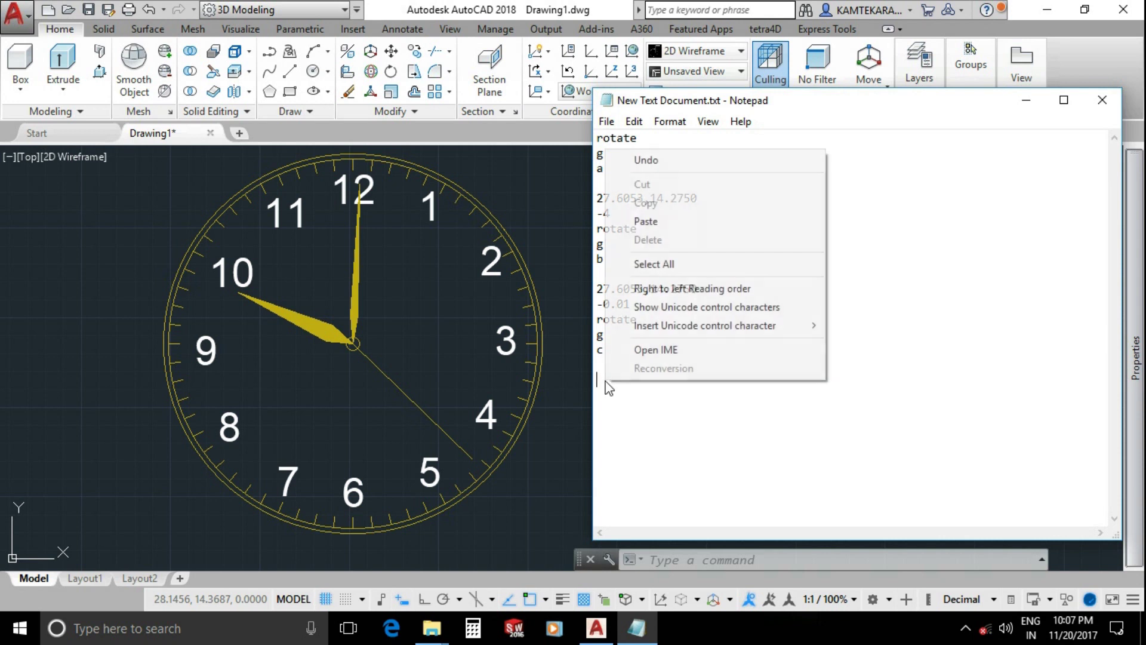
pyautogui.click(671, 221)
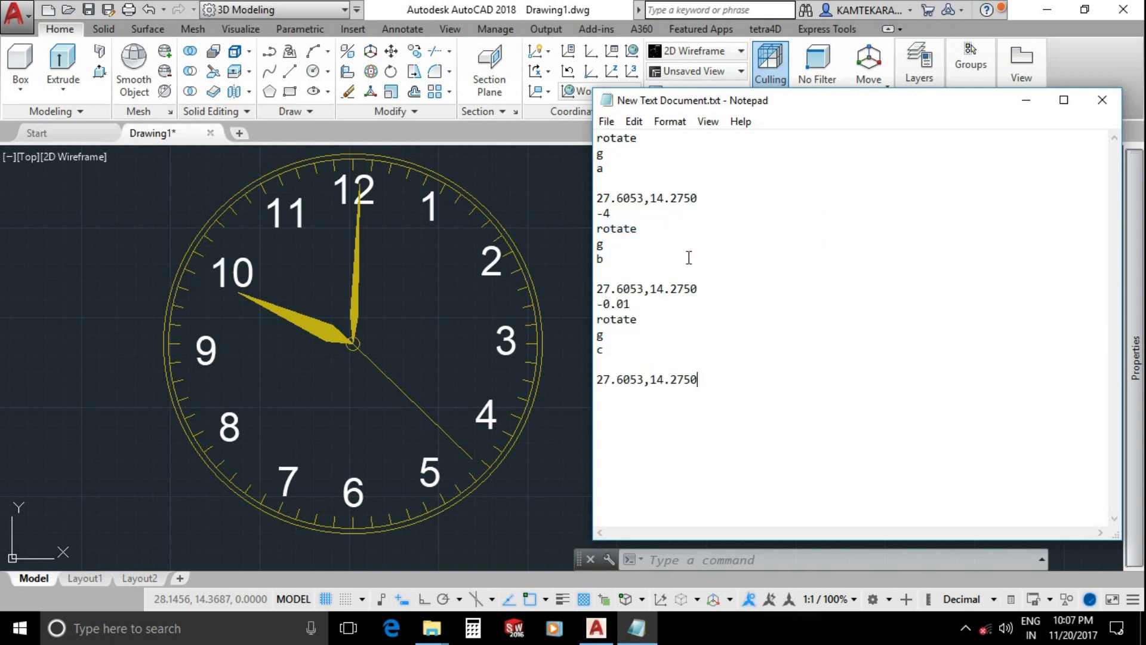
pyautogui.press('Return')
pyautogui.write('-0.001')
pyautogui.press('Return')
pyautogui.write('rscript')
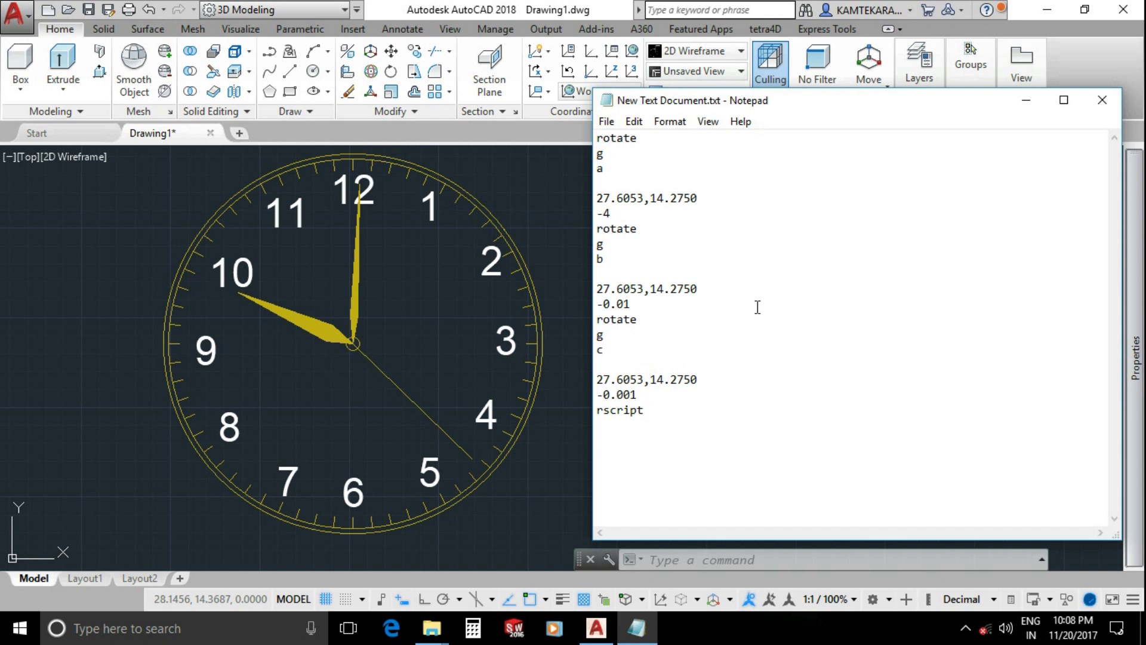
pyautogui.click(606, 122)
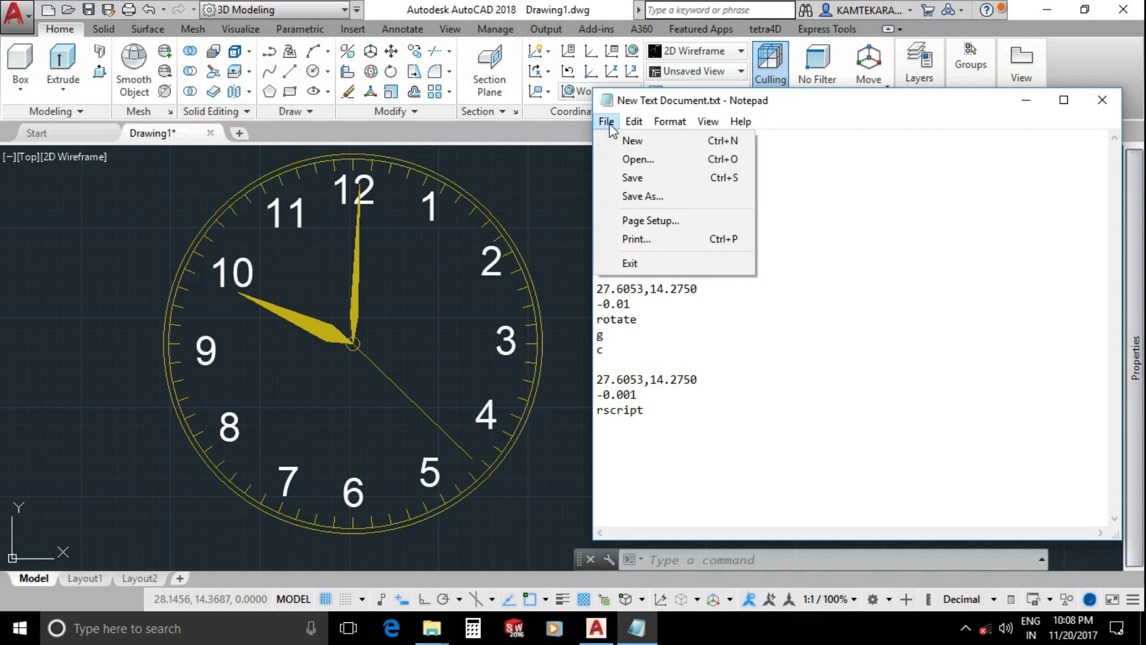
# Step: Save the Notepad rotate script to the Desktop under the name clock.scr
pyautogui.click(642, 196)
pyautogui.moveTo(657, 146); pyautogui.dragTo(513, 97)
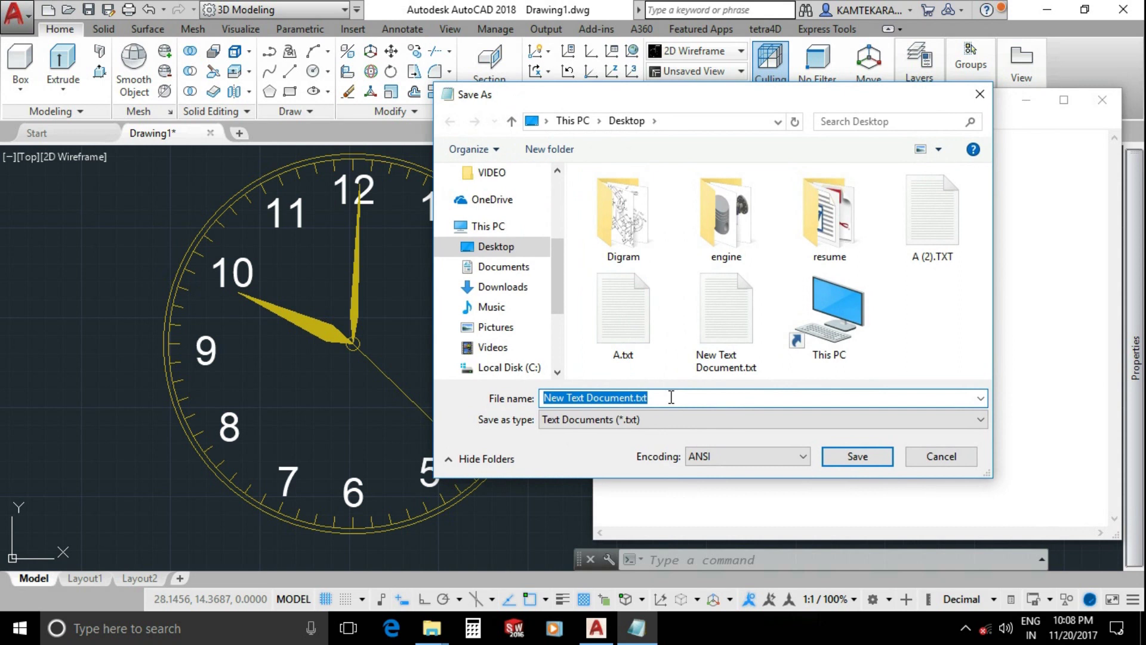
pyautogui.write('cl')
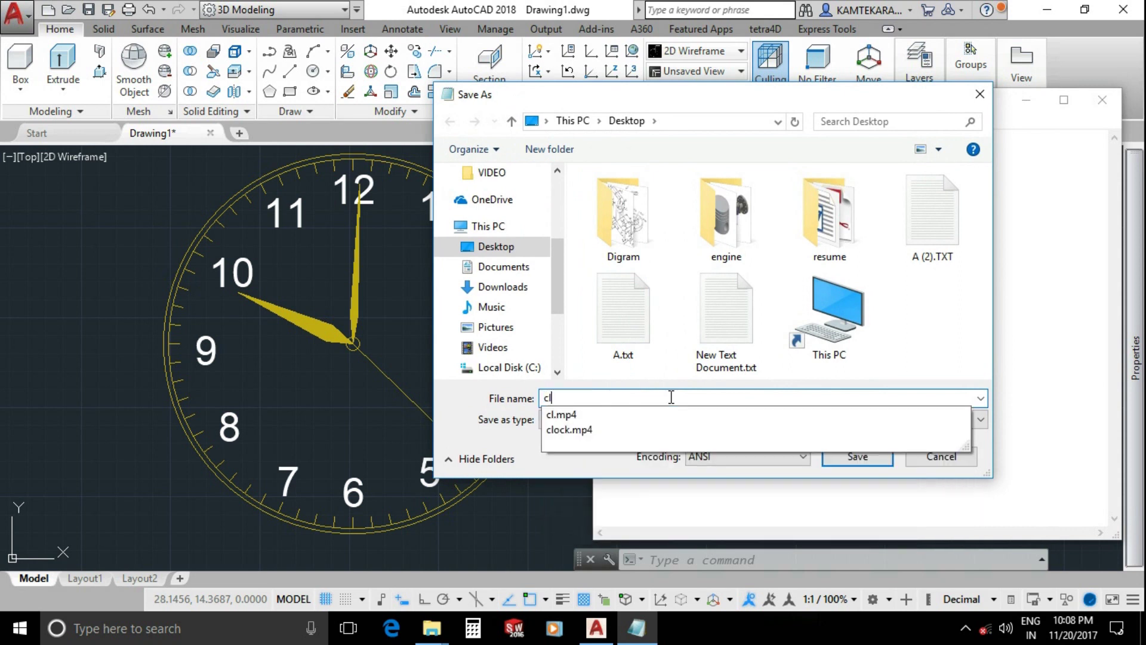
pyautogui.write('ock')
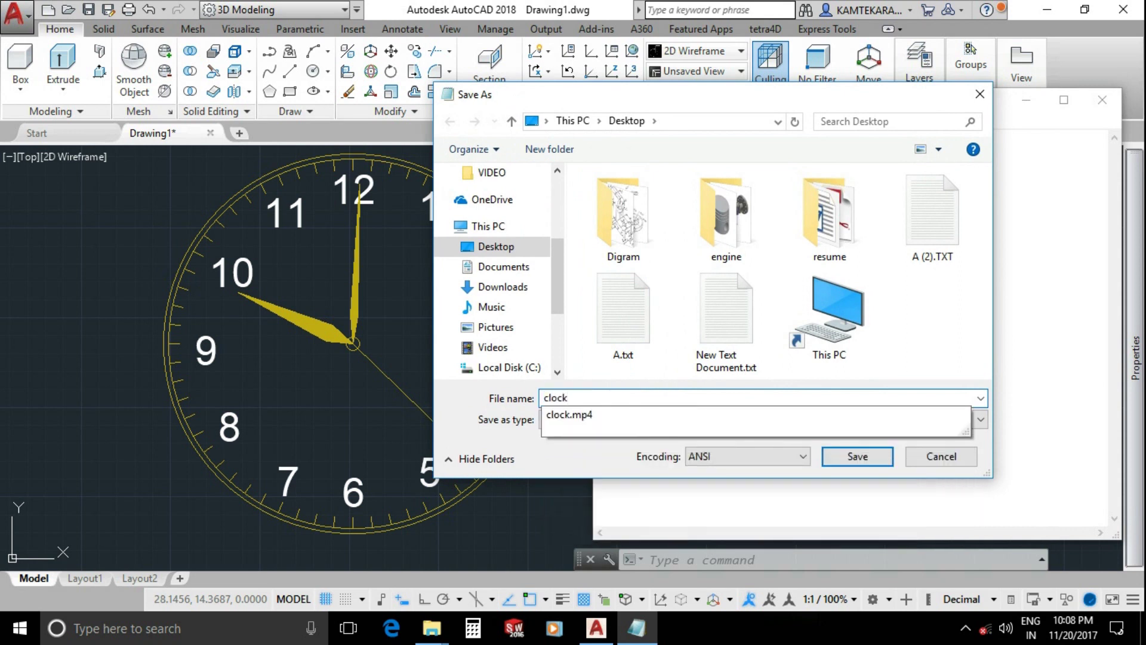
pyautogui.write('.scr')
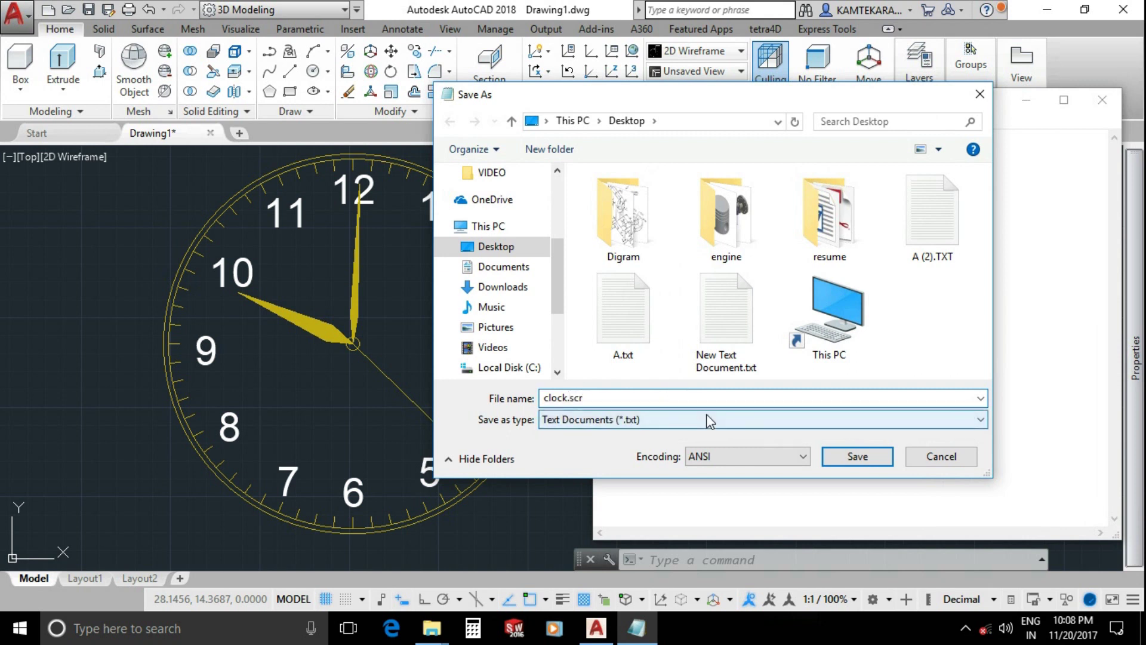
pyautogui.click(858, 457)
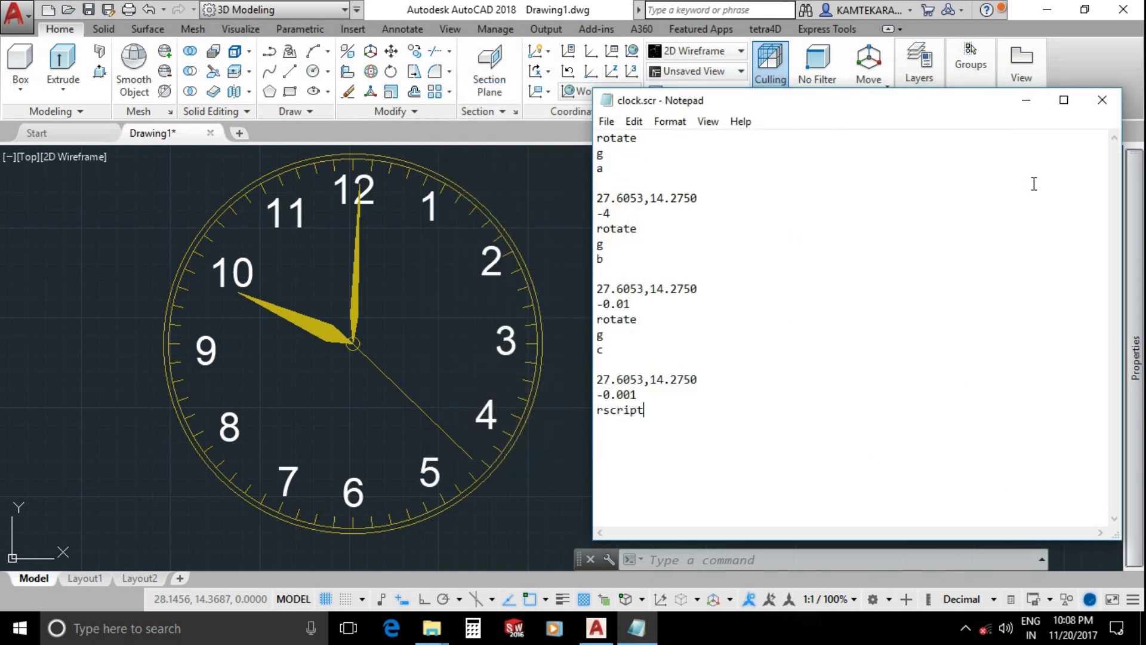
# Step: Move the clock.scr desktop icon into open space, then bring the AutoCAD clock drawing back
pyautogui.click(1026, 100)
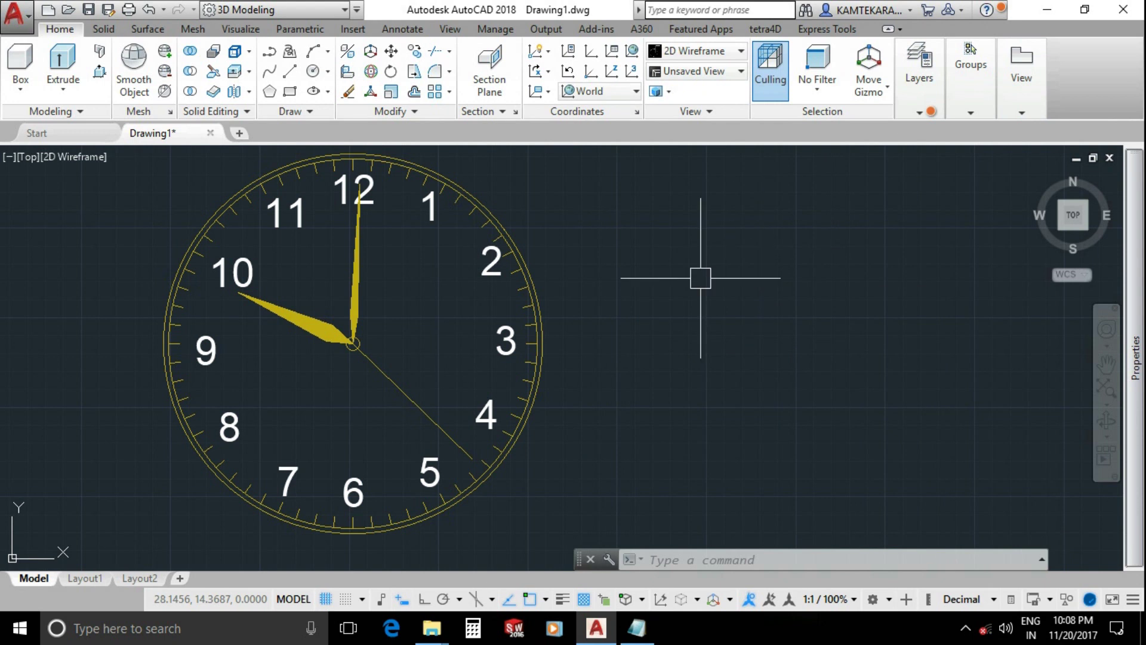
pyautogui.moveTo(698, 278); pyautogui.dragTo(733, 289, button='middle')
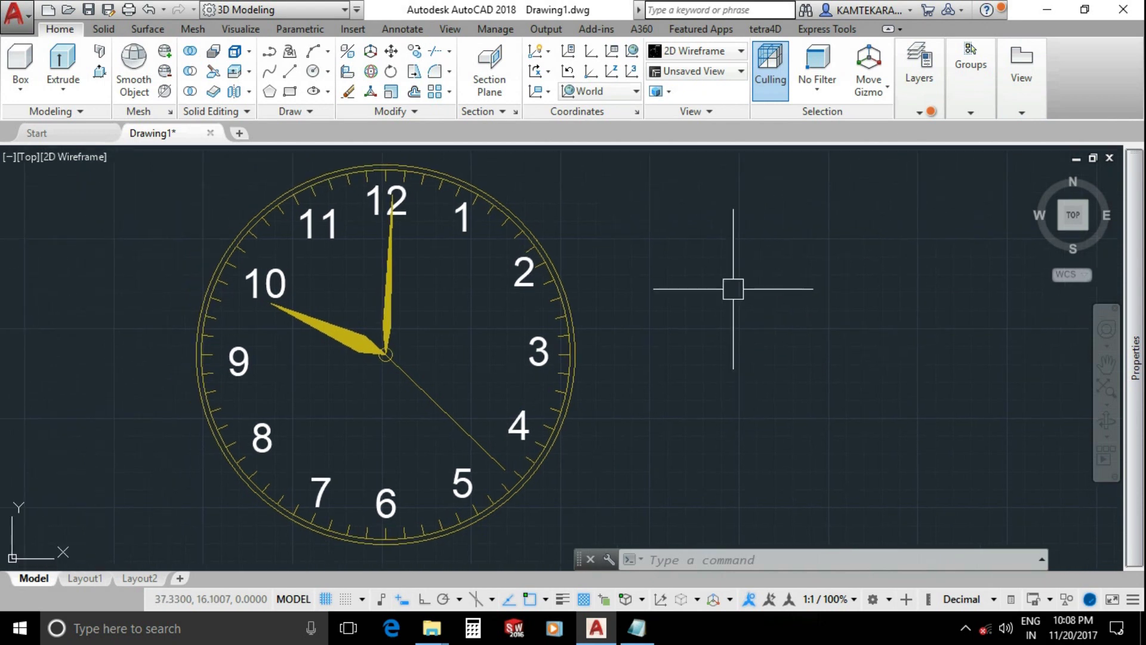
pyautogui.click(1021, 66)
pyautogui.click(1046, 9)
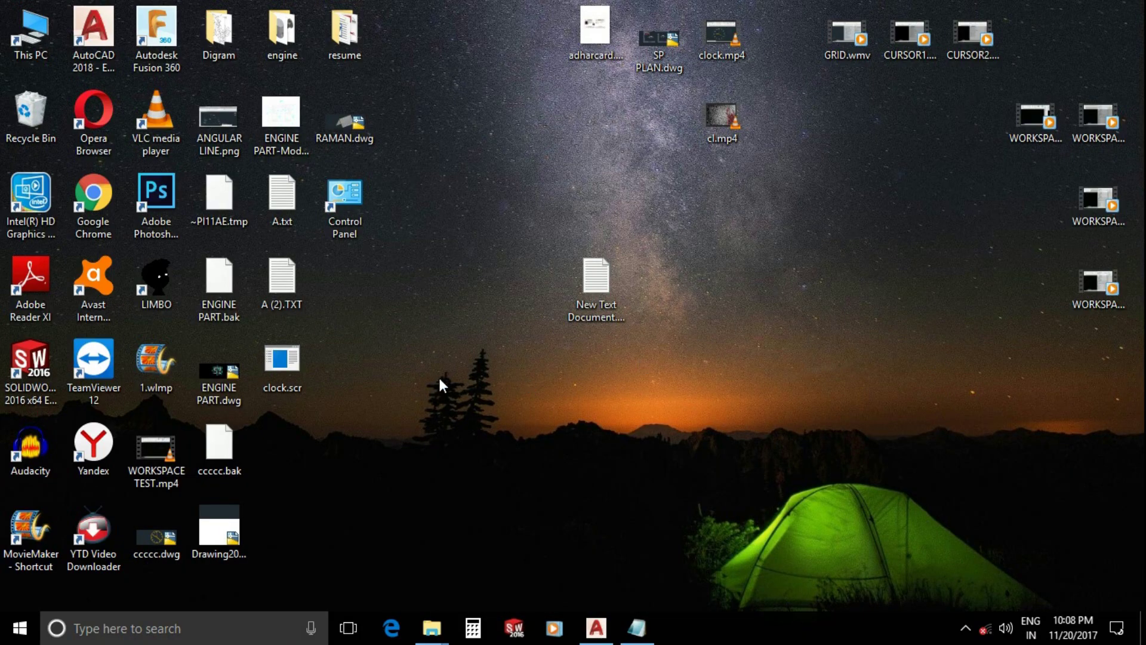
pyautogui.moveTo(289, 359); pyautogui.dragTo(740, 255)
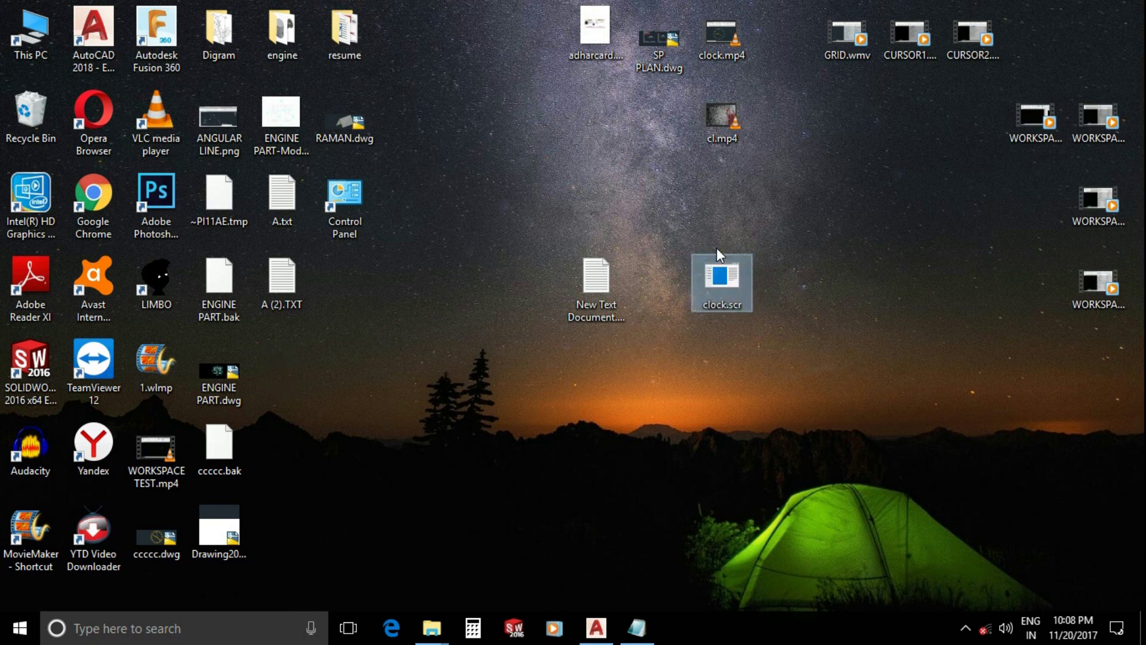
pyautogui.click(765, 330)
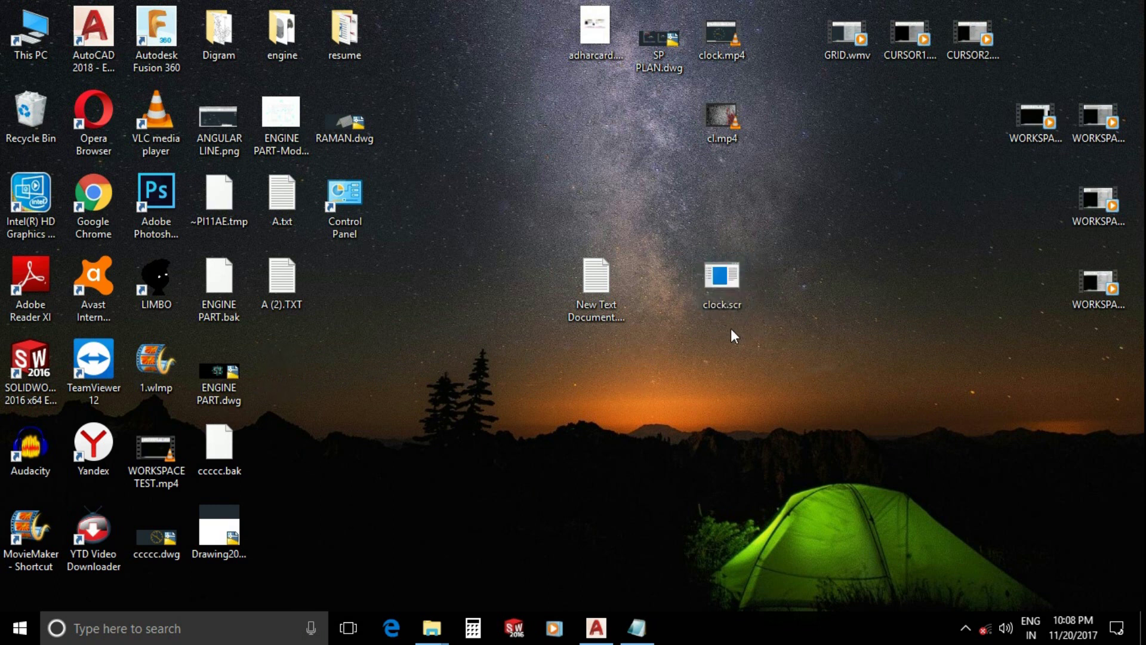
pyautogui.click(594, 624)
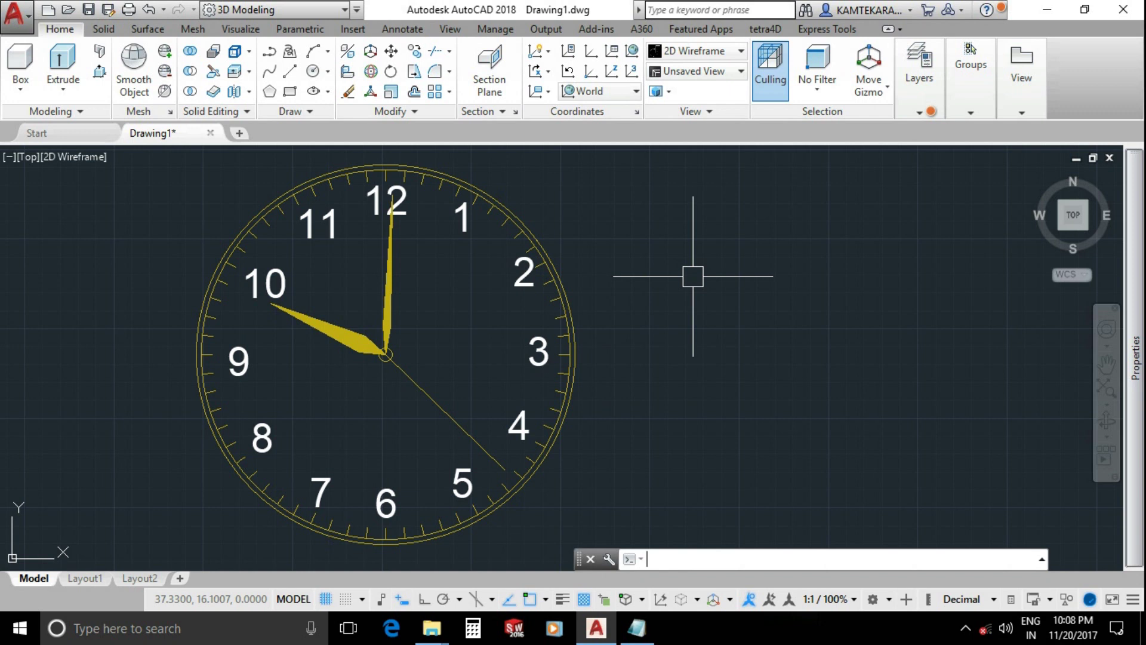
# Step: Run the SCR command and load clock.scr to rotate the clock hands
pyautogui.write('SCR')
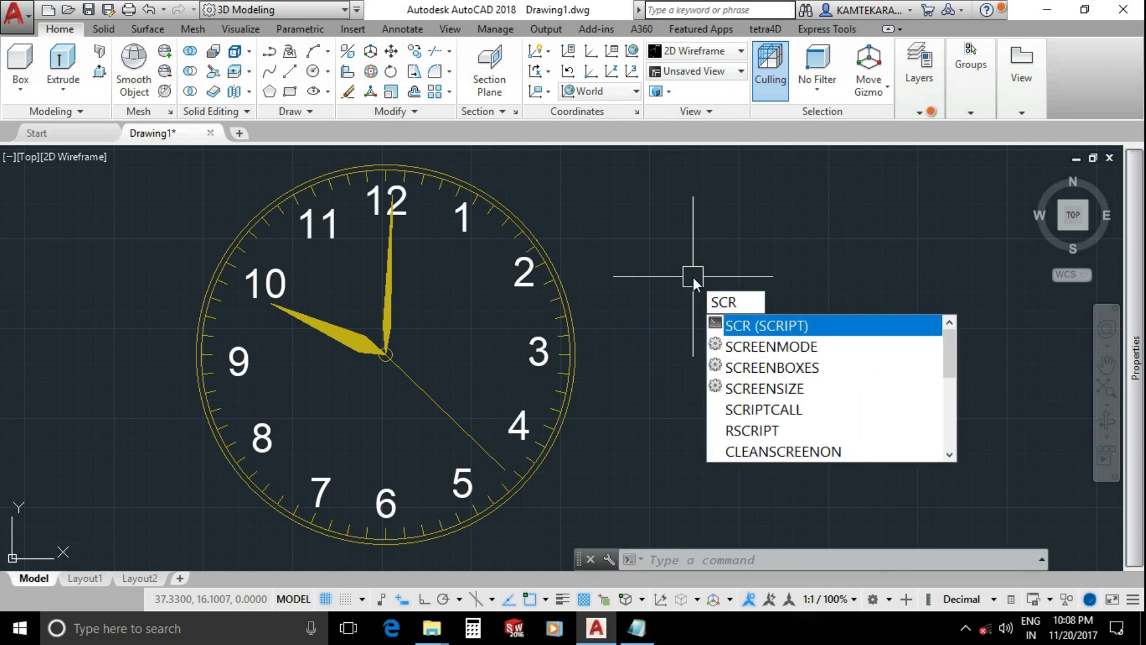
pyautogui.press('Return')
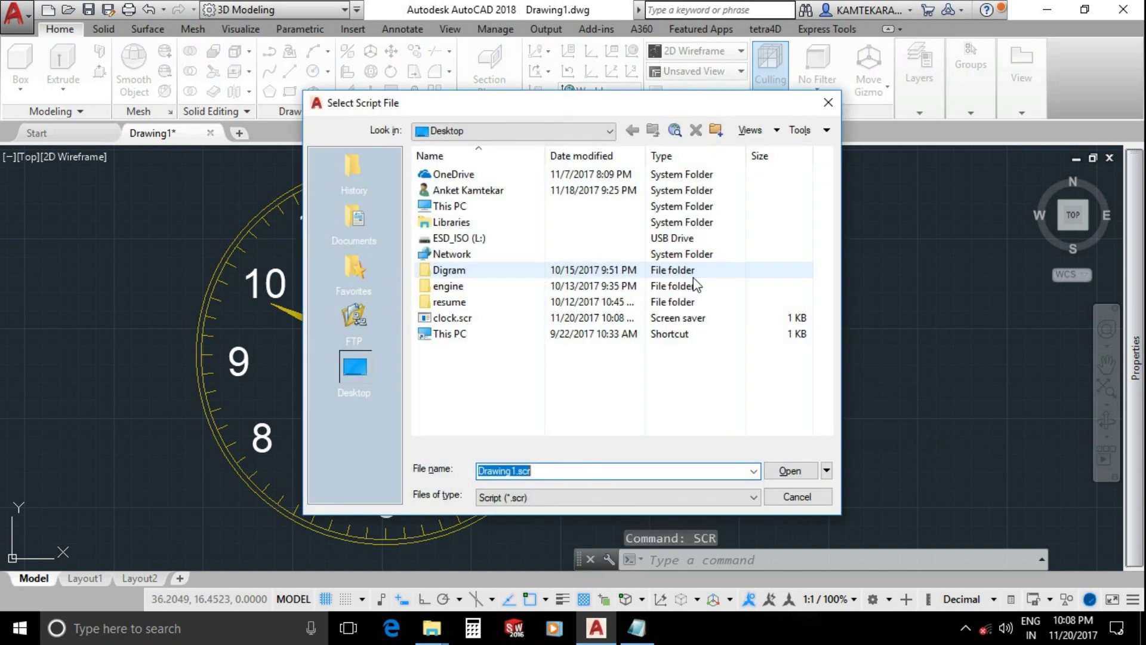
pyautogui.moveTo(573, 105); pyautogui.dragTo(835, 117)
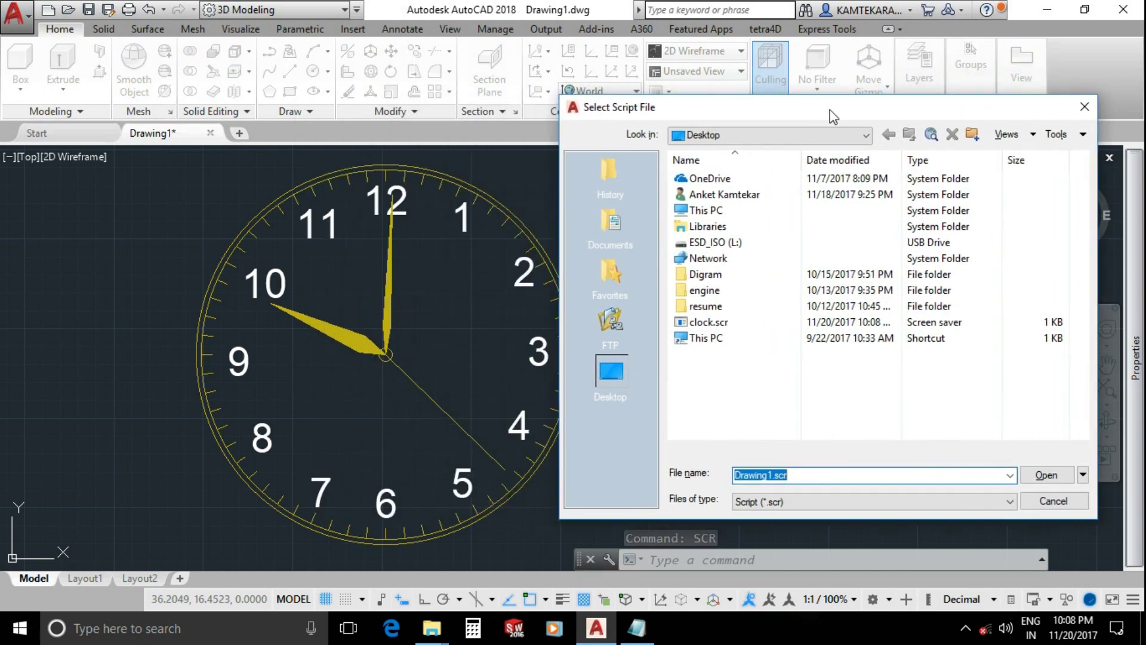
pyautogui.click(729, 322)
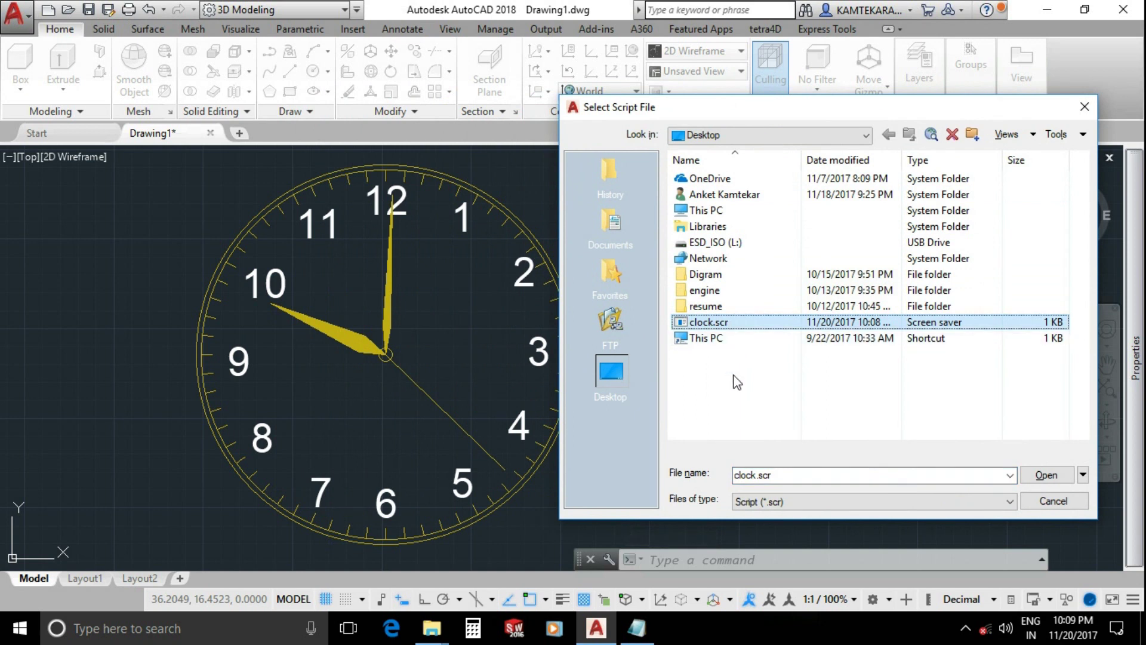
pyautogui.click(1047, 475)
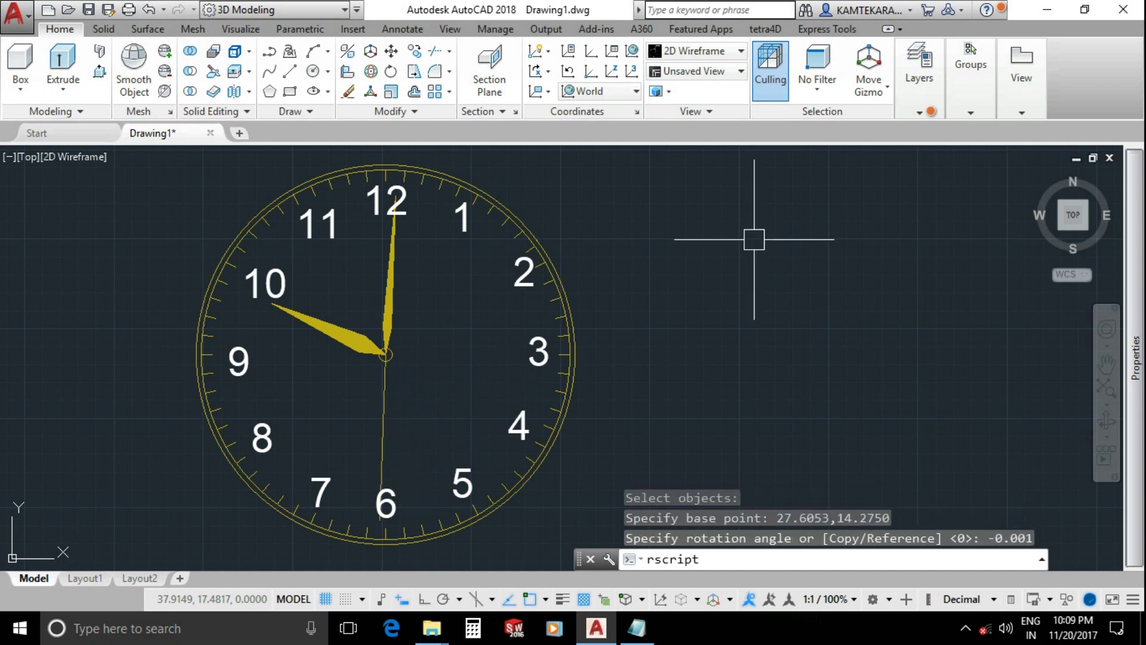
# Step: Stop the running script and change the clock.scr rotation angles to -24, -1 and -0.1
pyautogui.press('Escape')
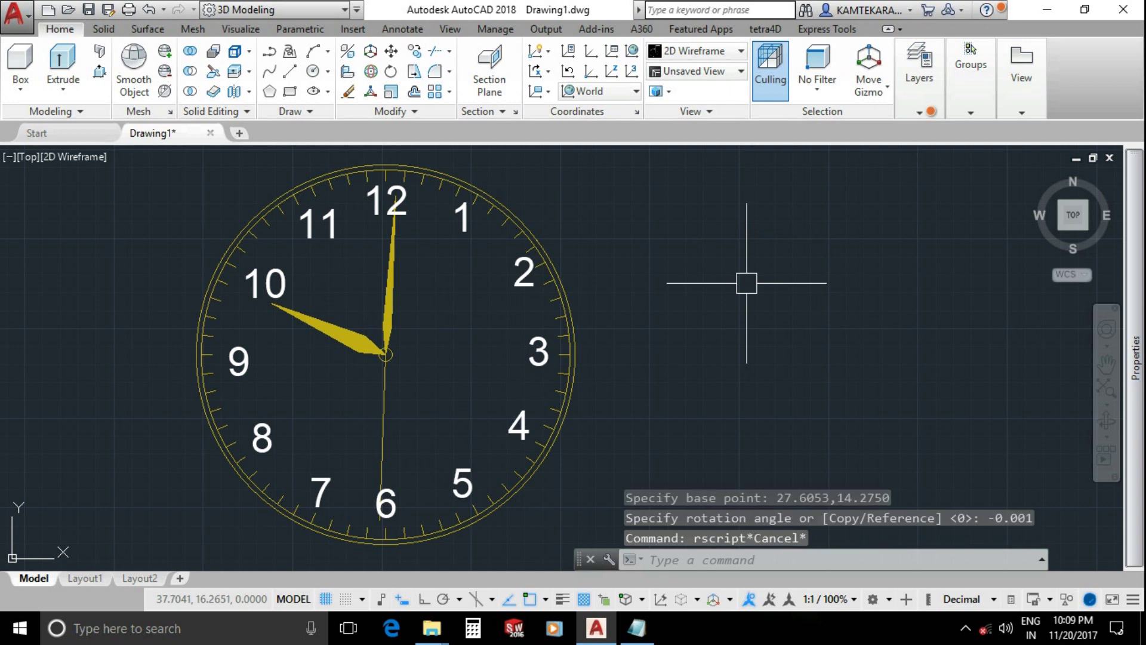
pyautogui.click(636, 627)
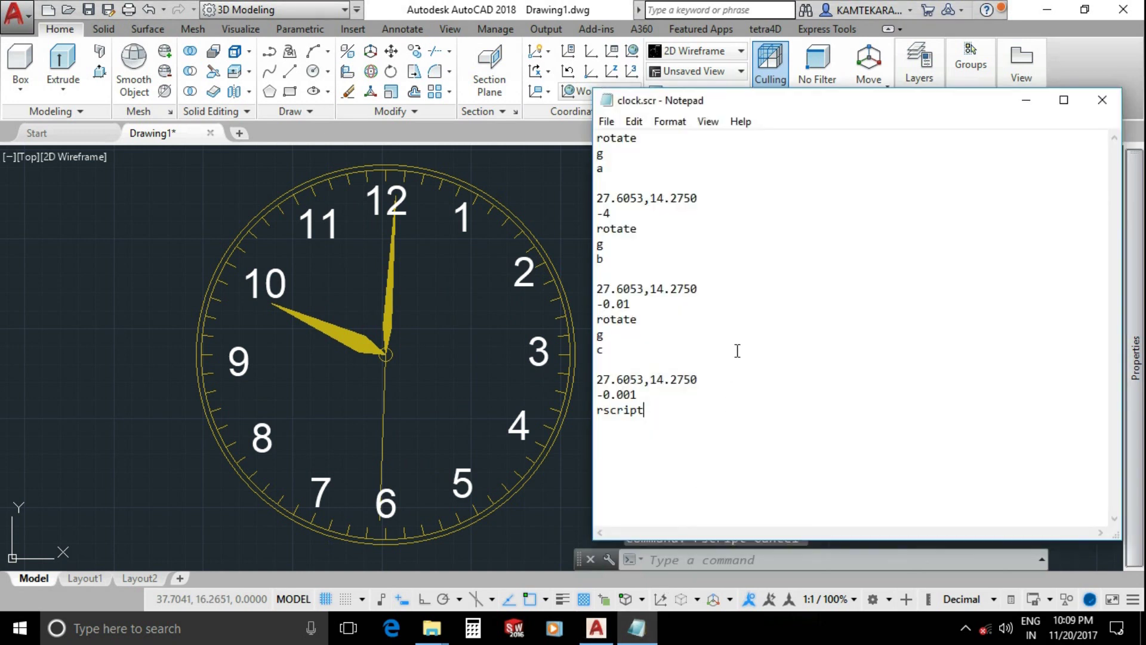
pyautogui.click(603, 214)
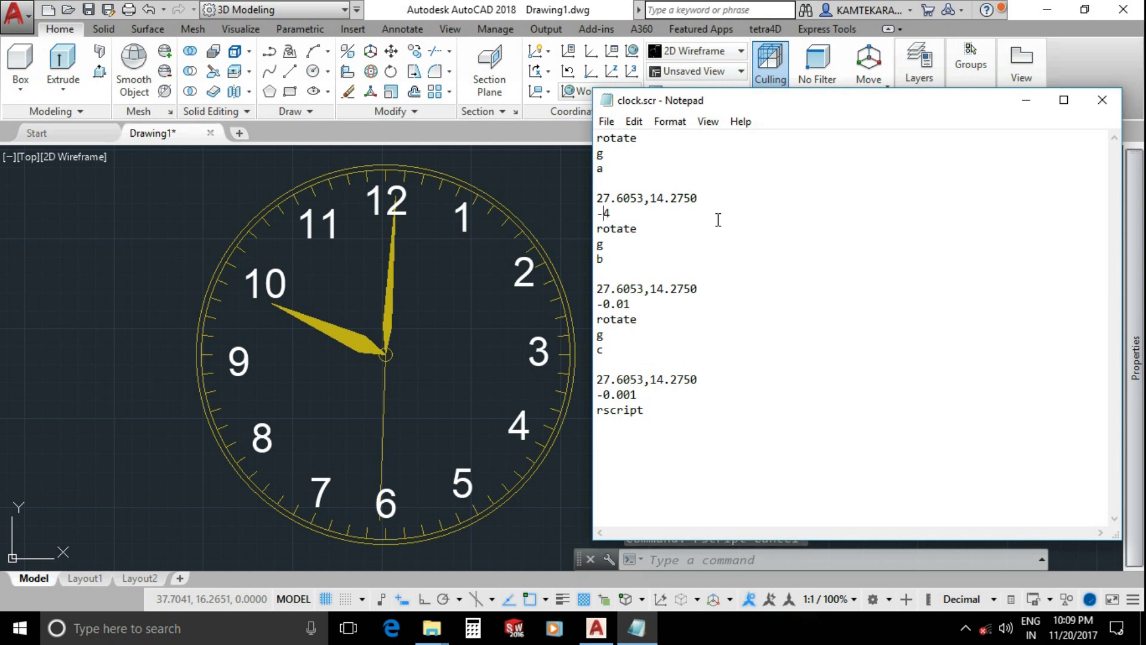
pyautogui.write('2')
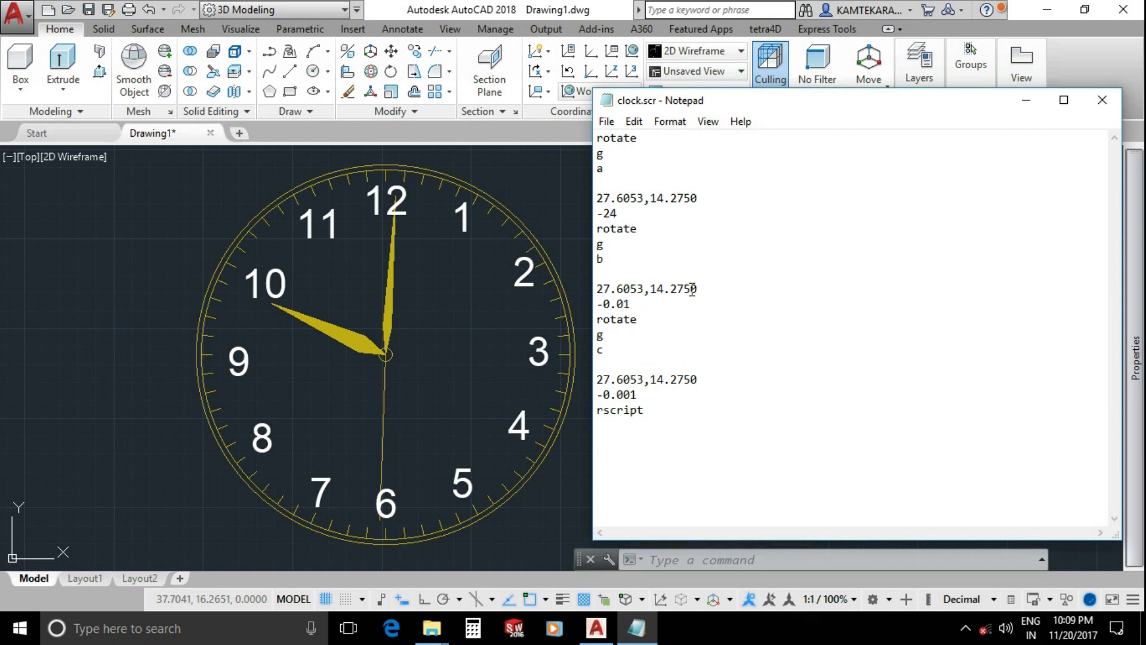
pyautogui.press('BackSpace')
pyautogui.press('BackSpace')
pyautogui.press('BackSpace')
pyautogui.click(630, 394)
pyautogui.press('BackSpace')
pyautogui.press('BackSpace')
# Step: Save the edited script over the existing clock.scr, replacing it, and hide Notepad
pyautogui.click(608, 122)
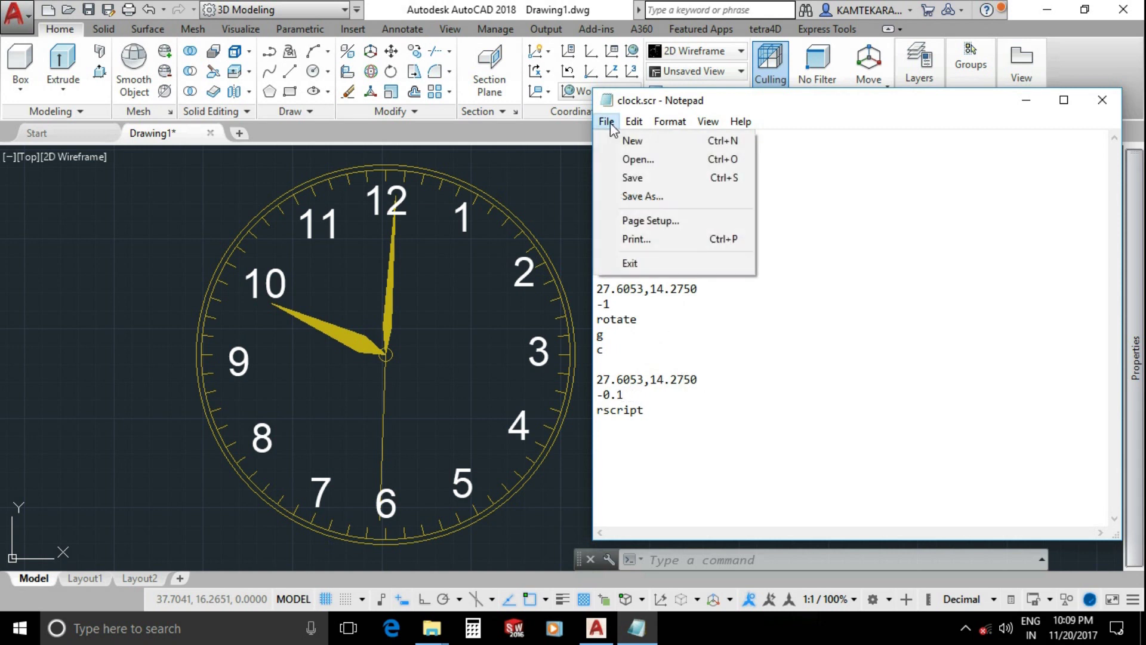
pyautogui.click(633, 197)
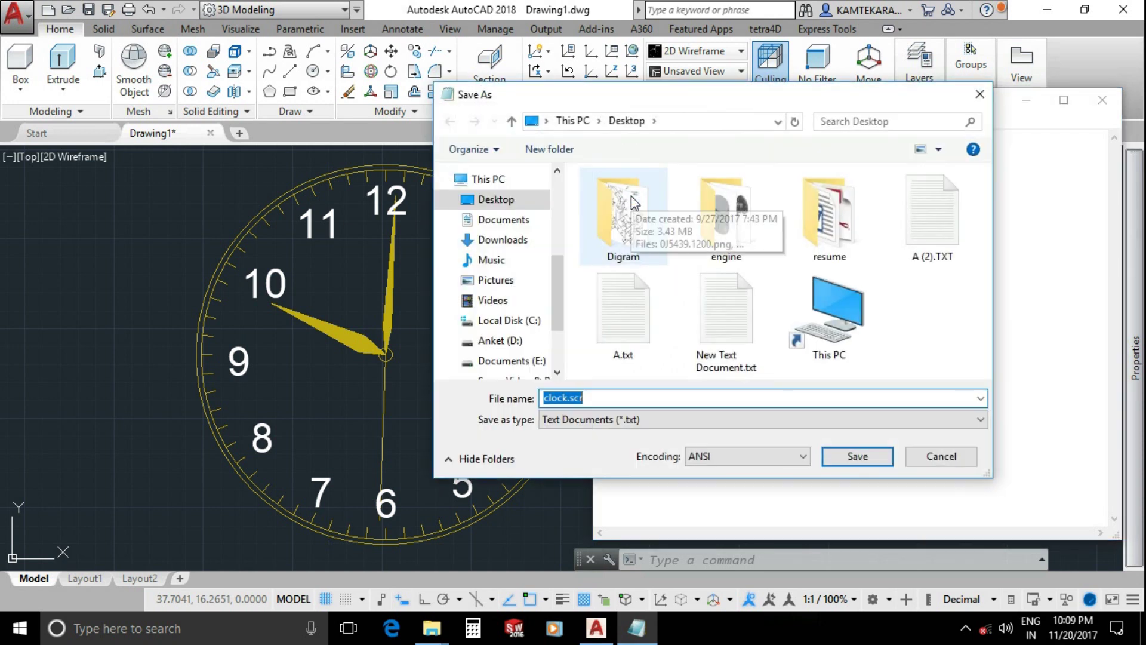
pyautogui.click(595, 397)
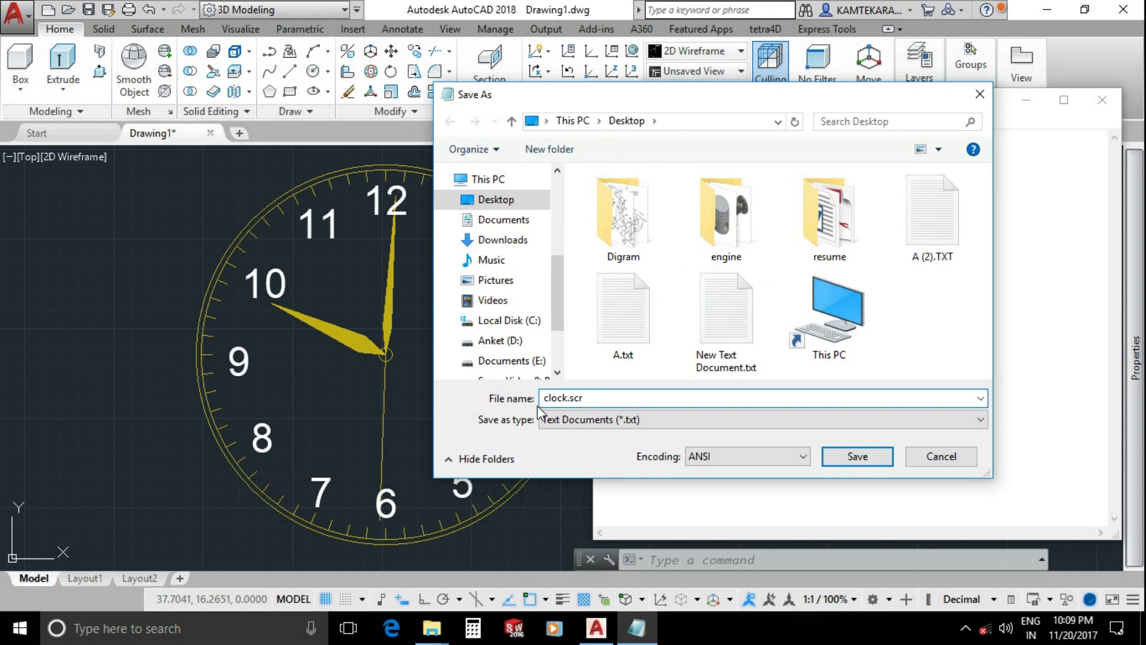
pyautogui.click(843, 457)
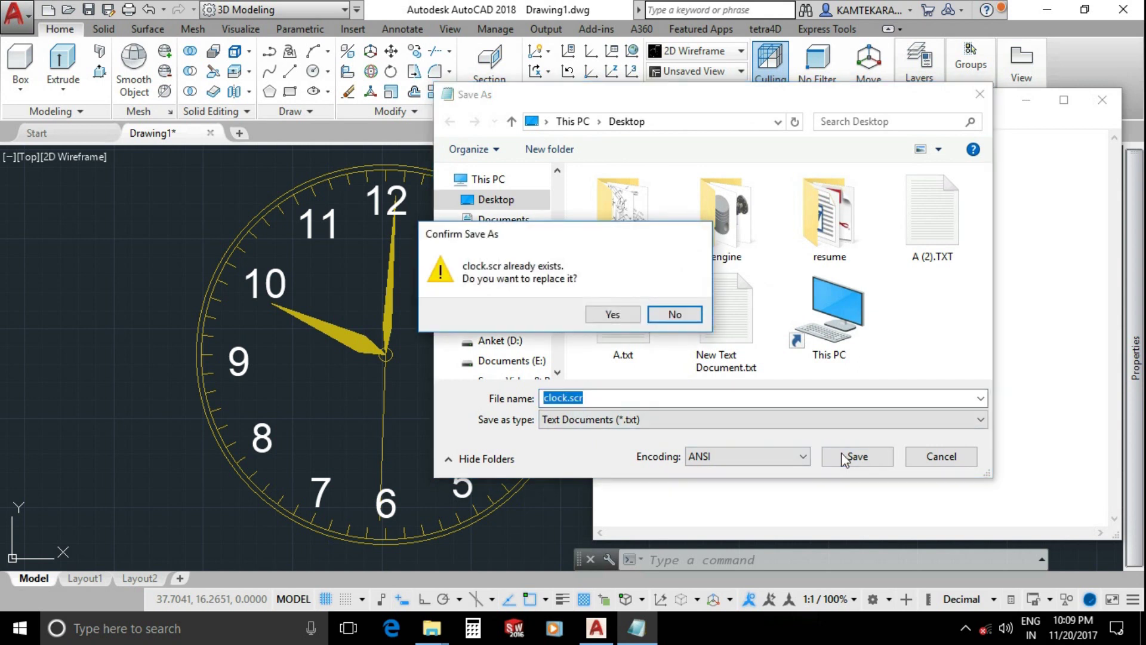
pyautogui.click(612, 315)
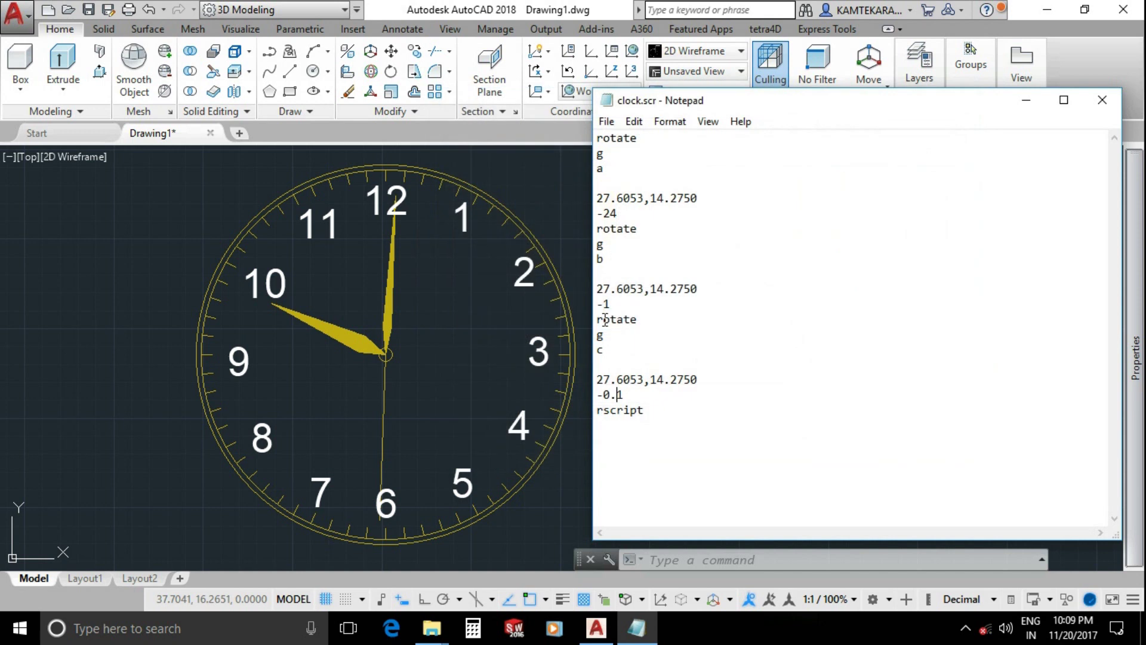
pyautogui.click(1027, 101)
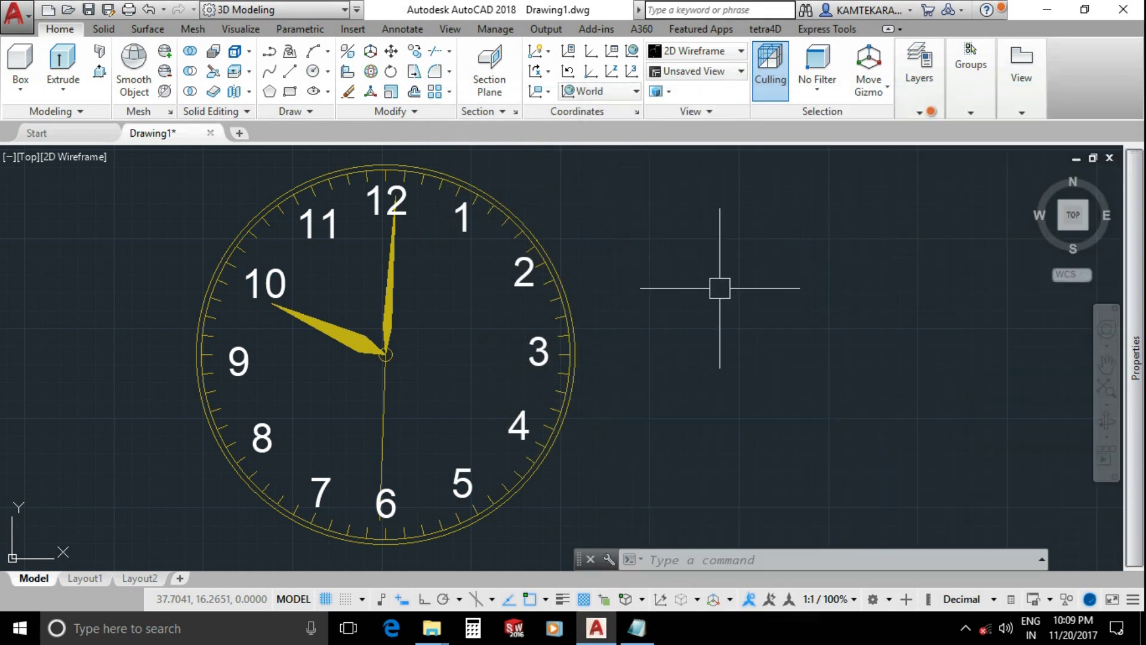
# Step: Run the updated clock.scr with SCR, then cancel the looping script with Esc
pyautogui.write('SCR')
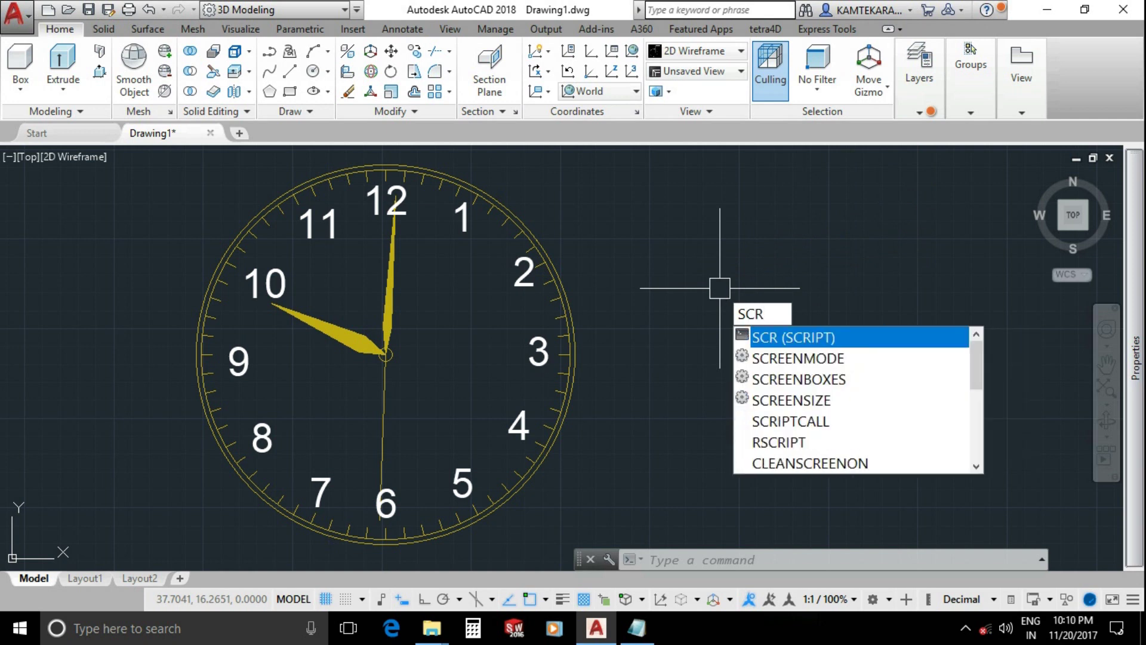
pyautogui.press('Return')
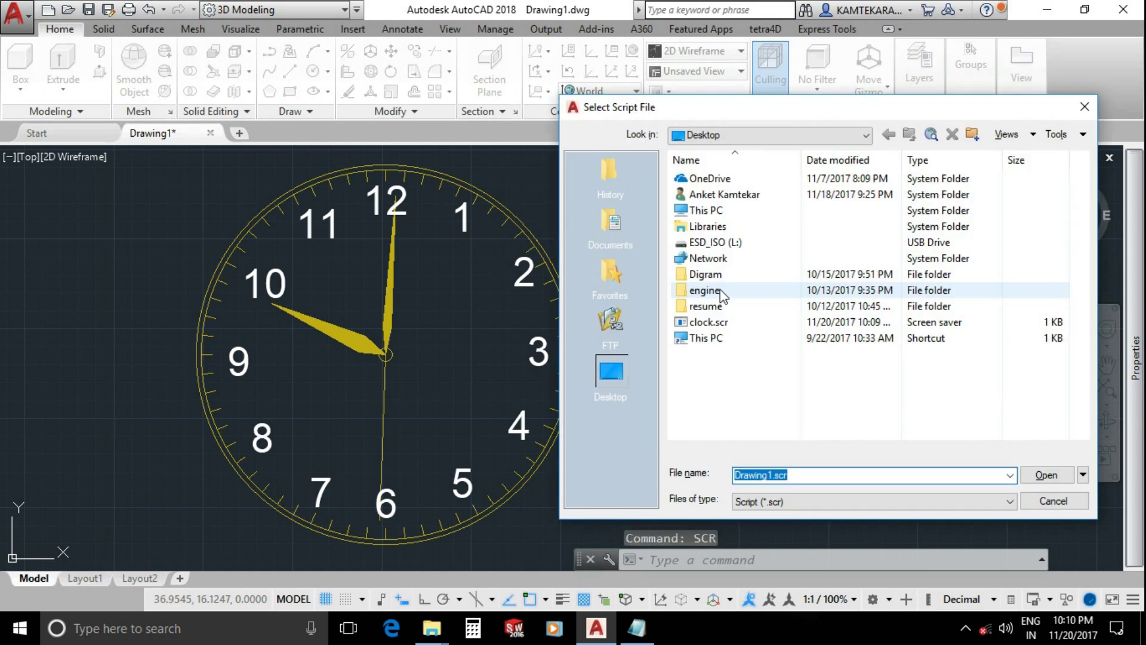
pyautogui.click(715, 323)
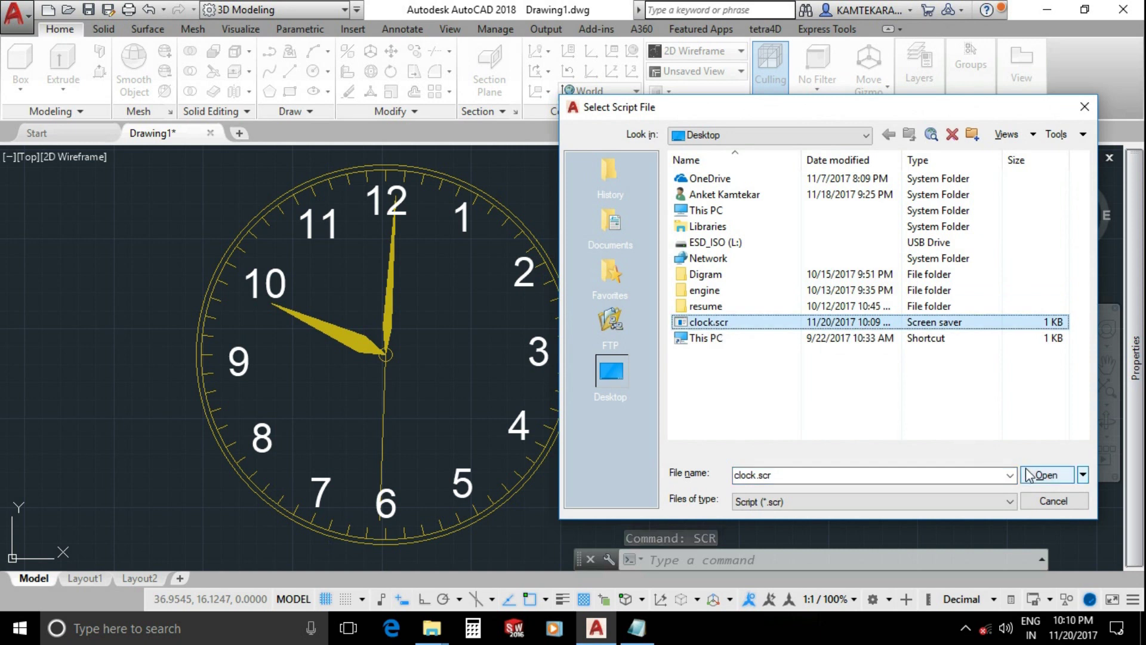
pyautogui.click(1047, 475)
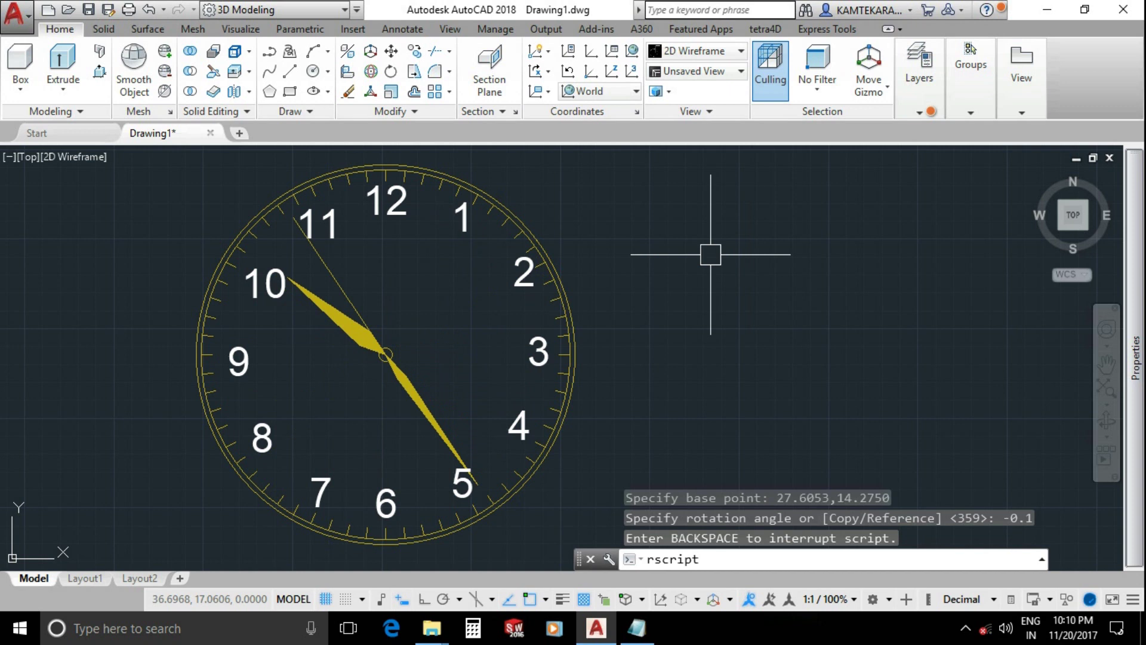
pyautogui.press('Escape')
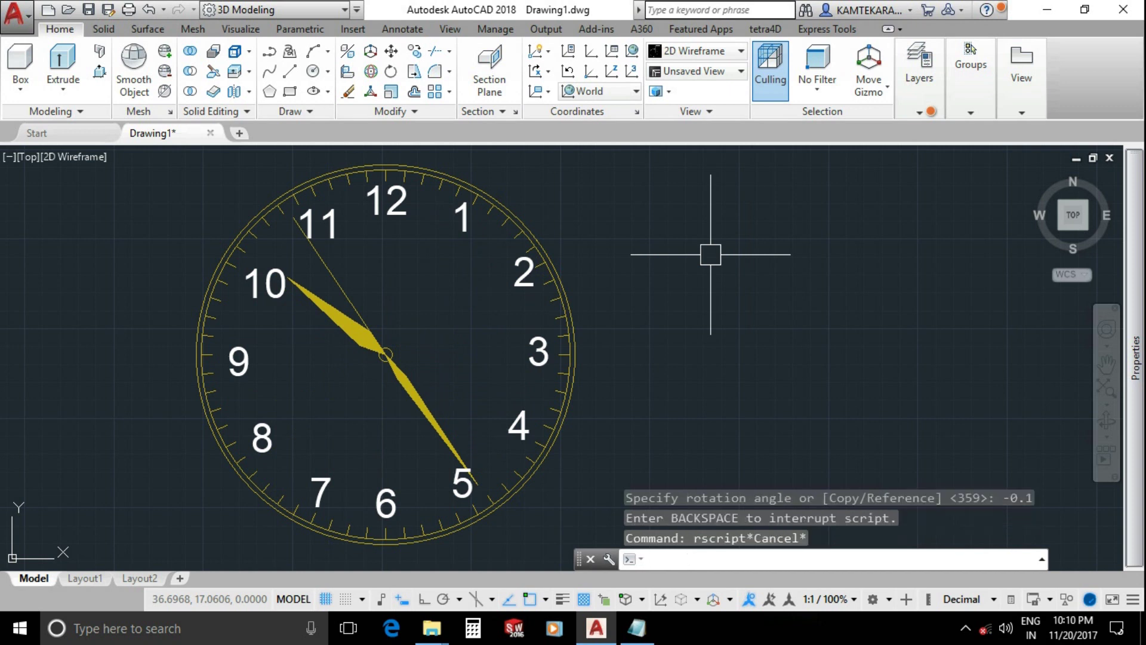